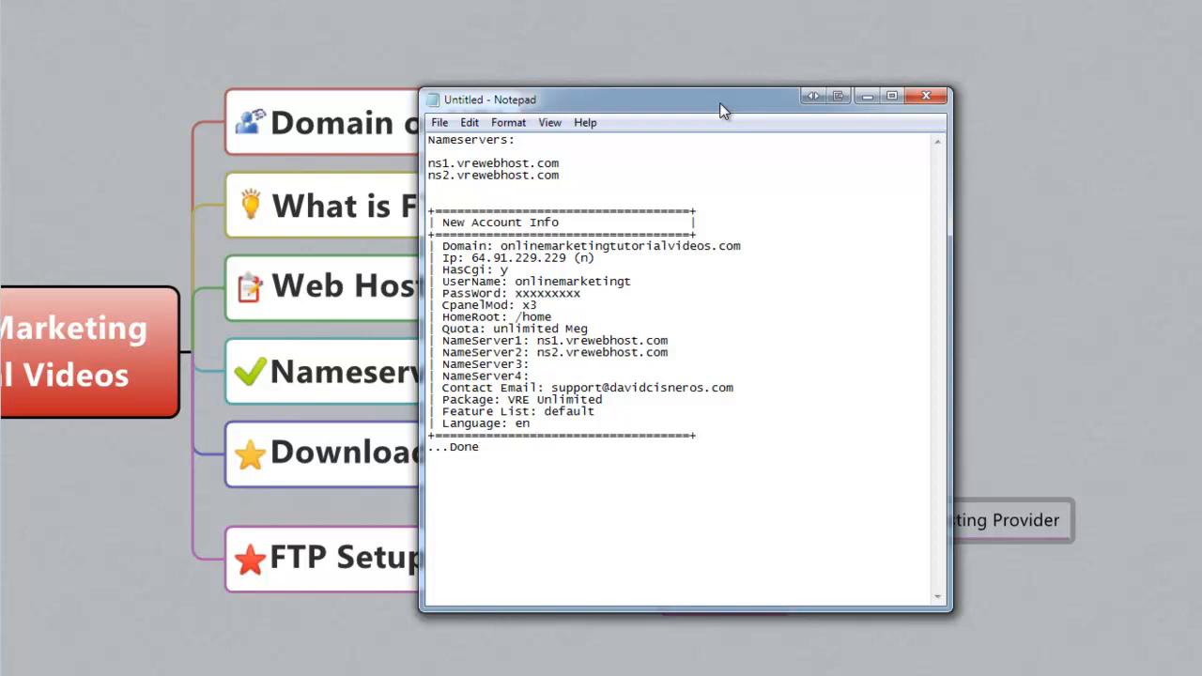
Step: Move the Notepad account details off the mind map and highlight the Connect to FTP Server and Transfer Files topics
drag(720, 103, 648, 0)
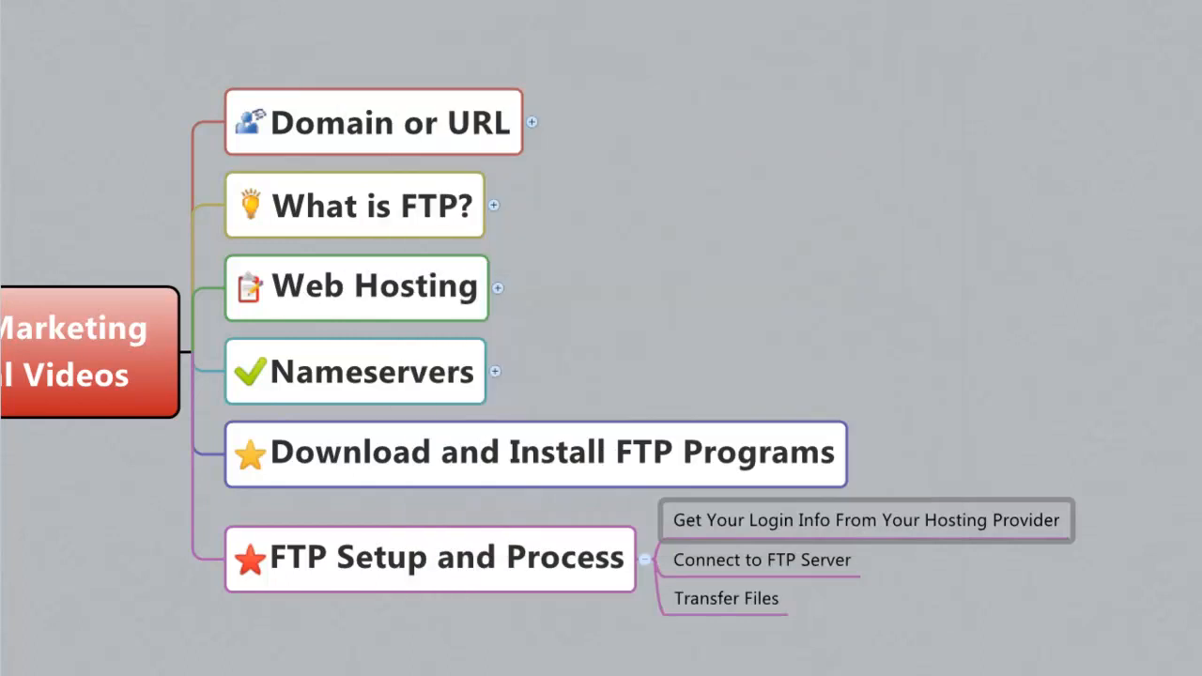
click(777, 559)
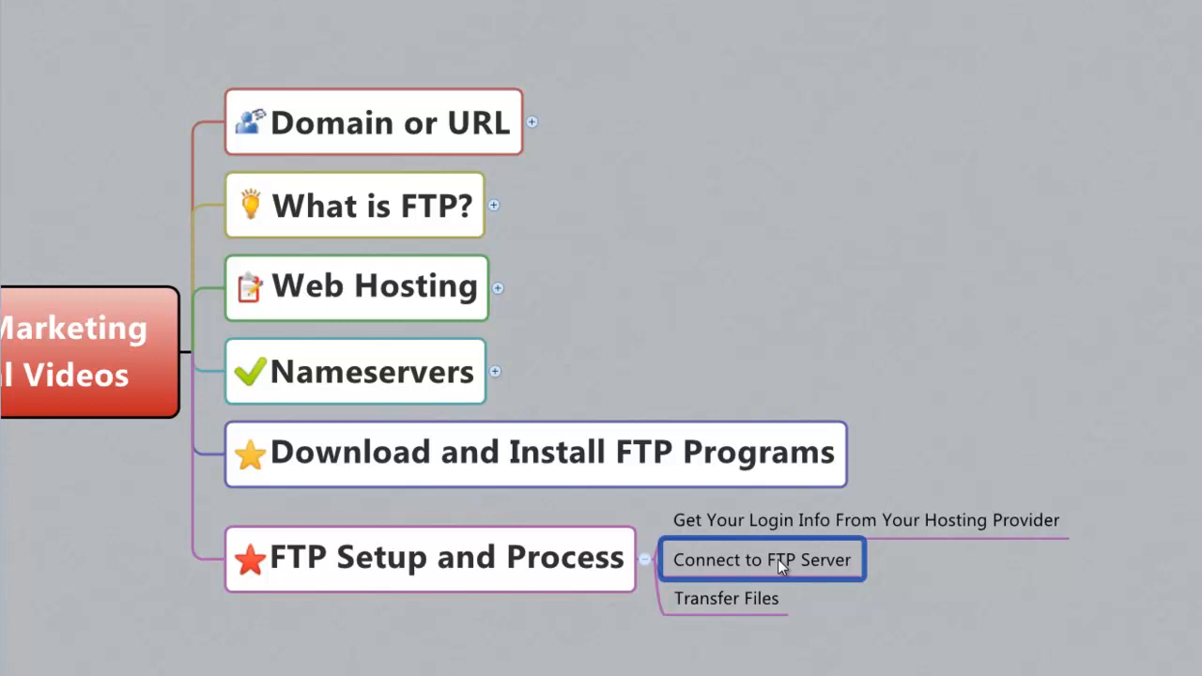
click(751, 605)
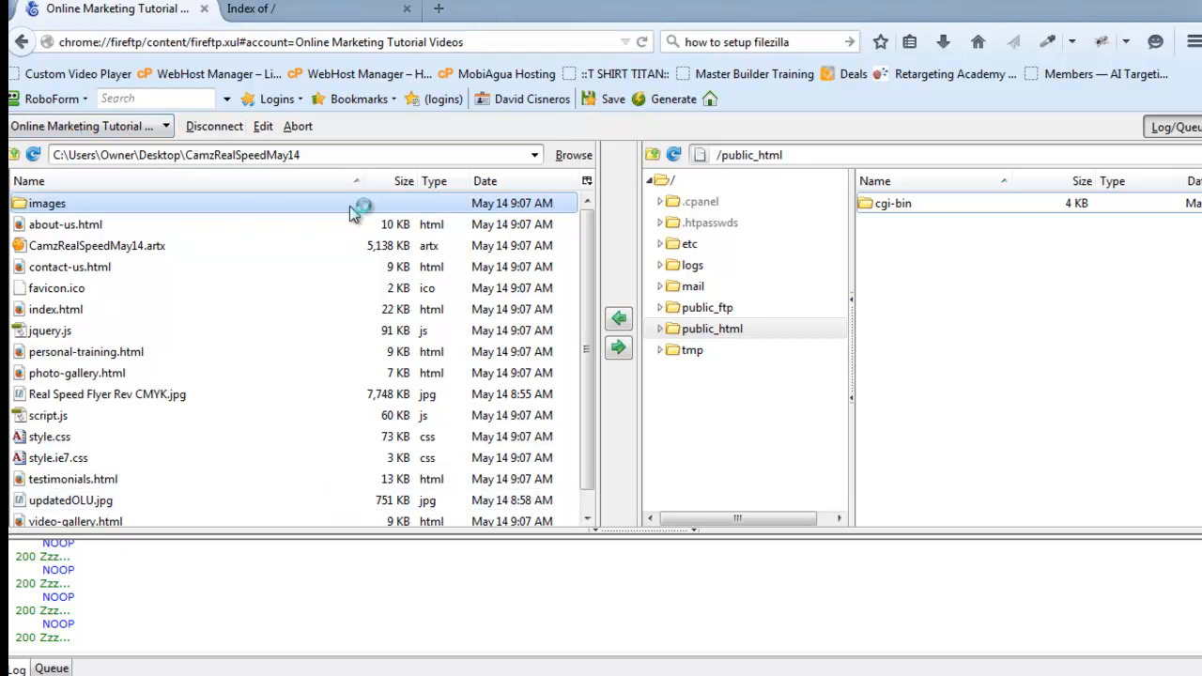
Step: Check the remote public_html folder and reload the index page of onlinemarketingtutorialvideos.com
click(918, 328)
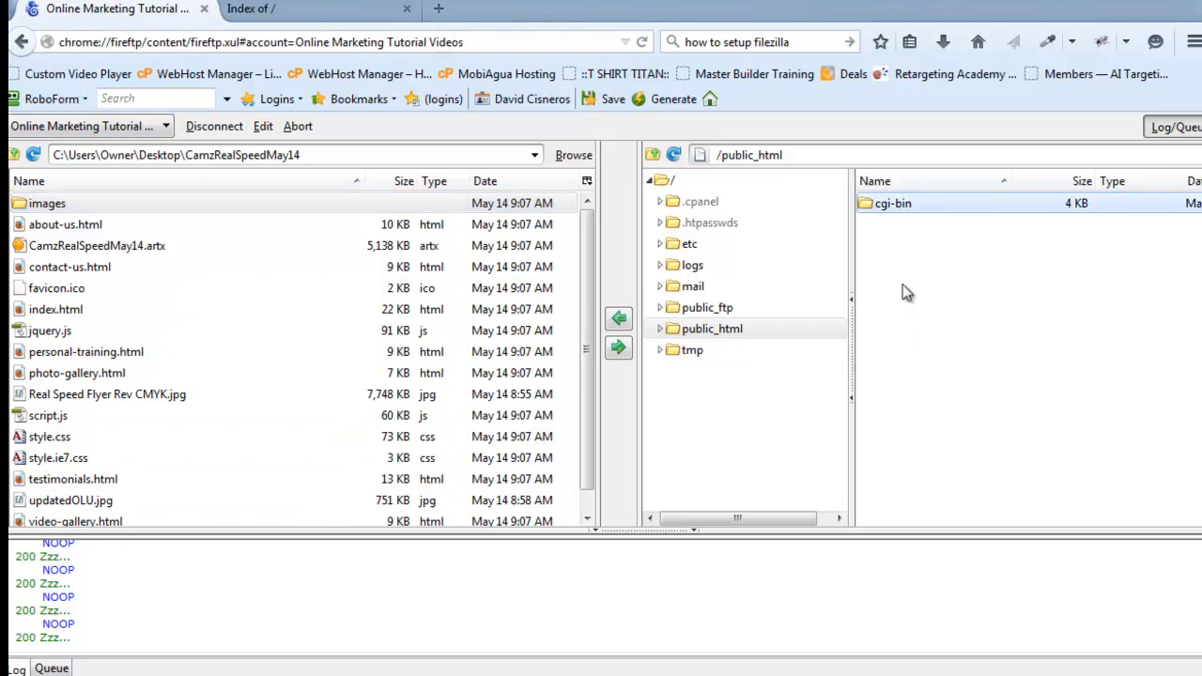
click(343, 17)
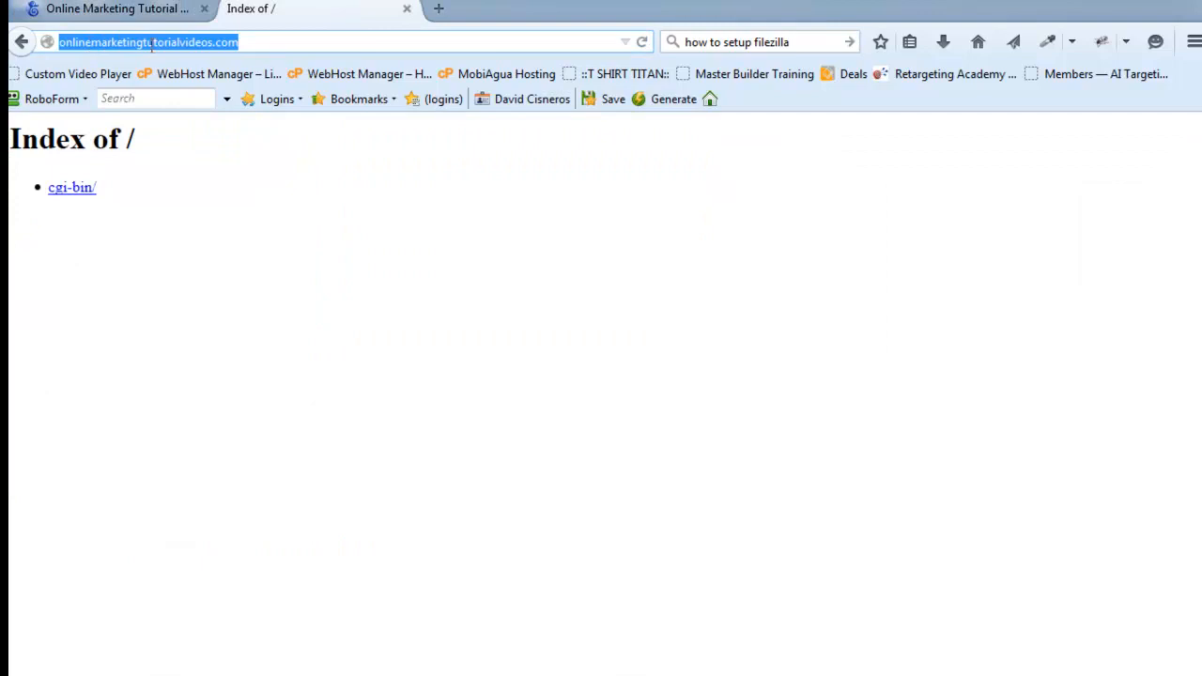
click(642, 42)
Step: Upload b3.png from the computer into the public_html folder and select it there
click(148, 17)
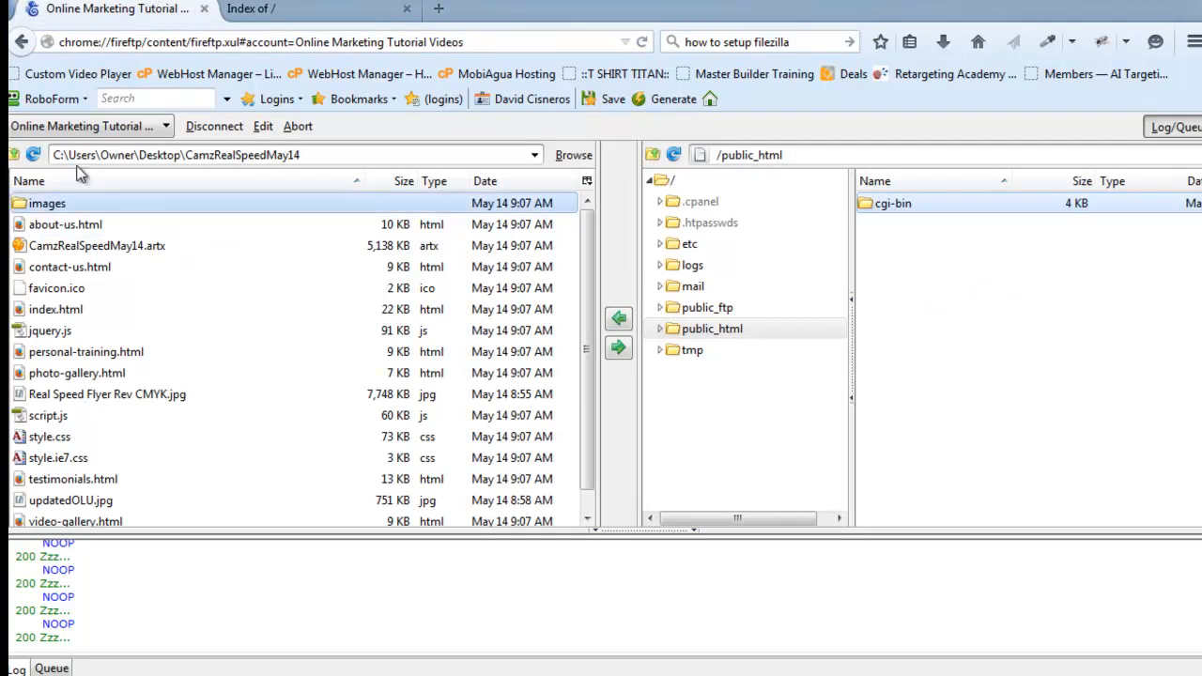
drag(3, 59, 968, 331)
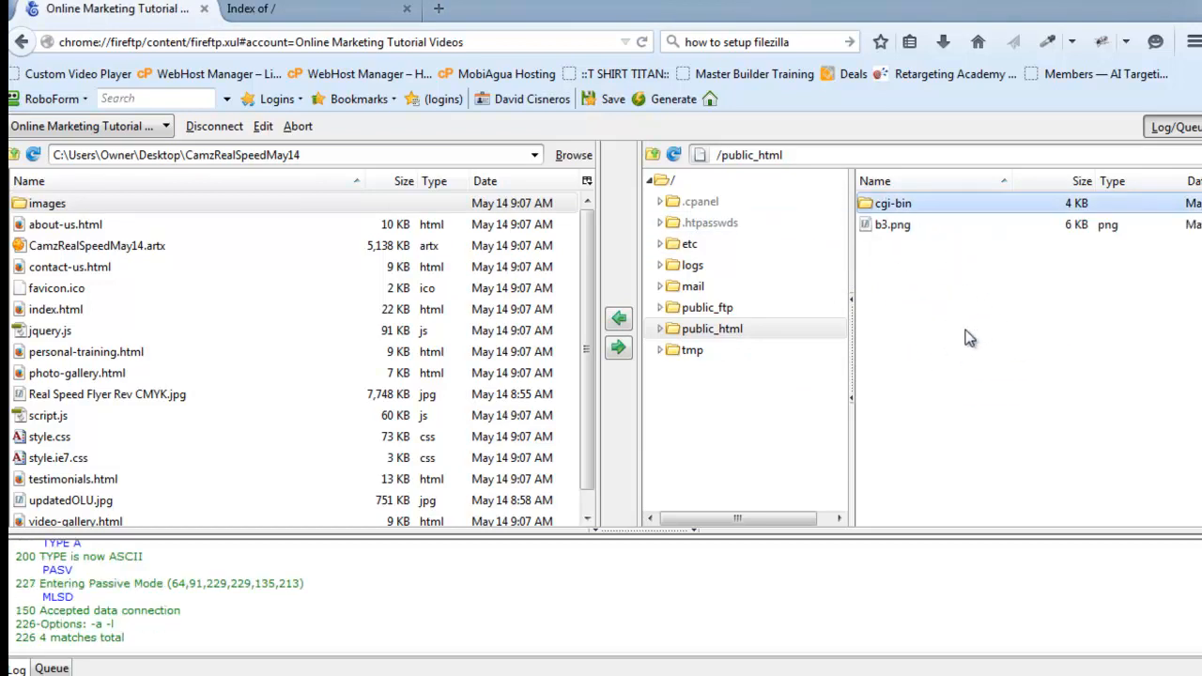
click(895, 229)
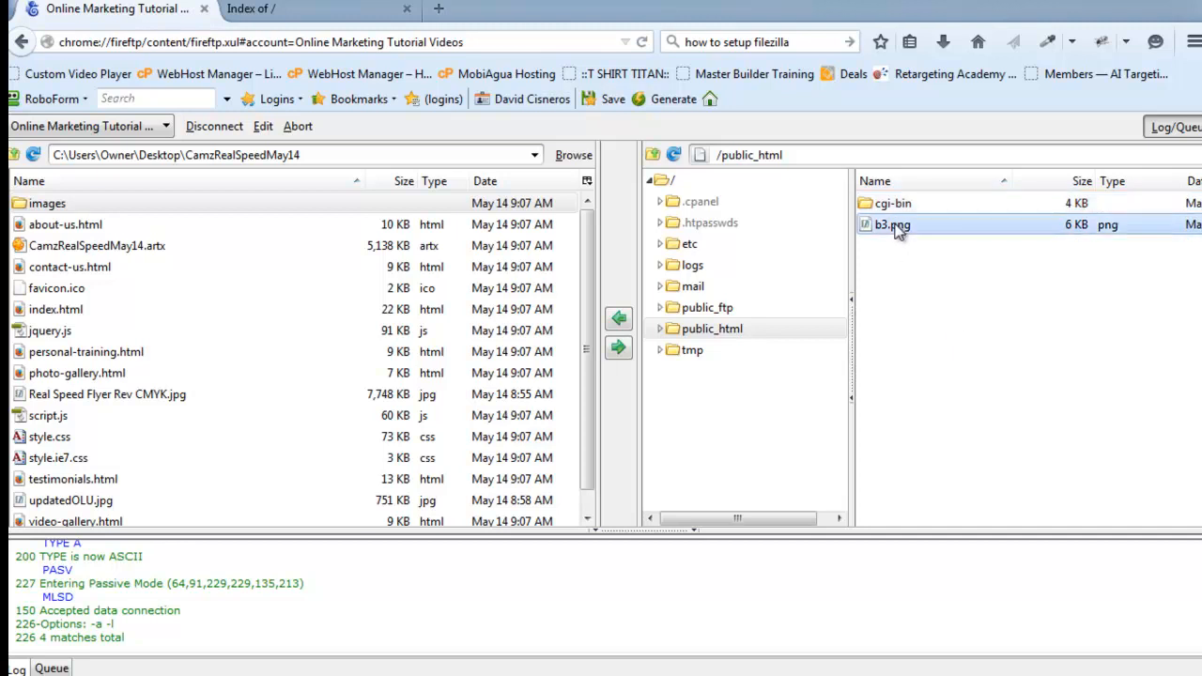
Step: Reload the website's index page and open the uploaded b3.png
click(308, 15)
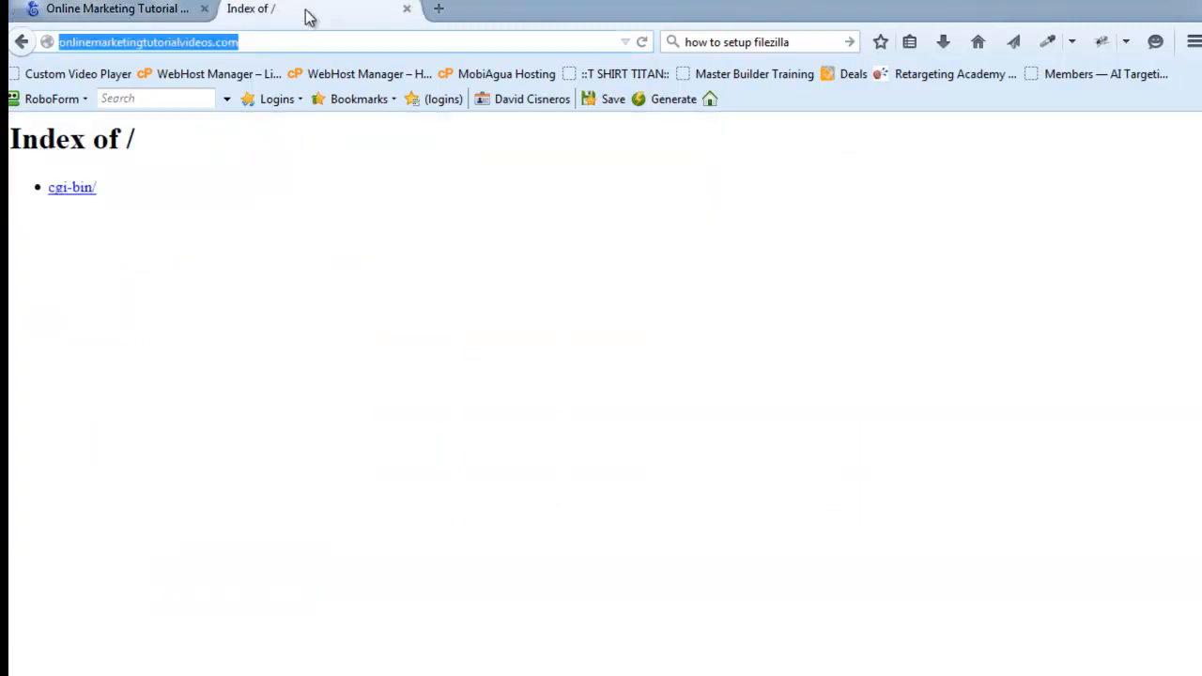
click(642, 44)
click(251, 279)
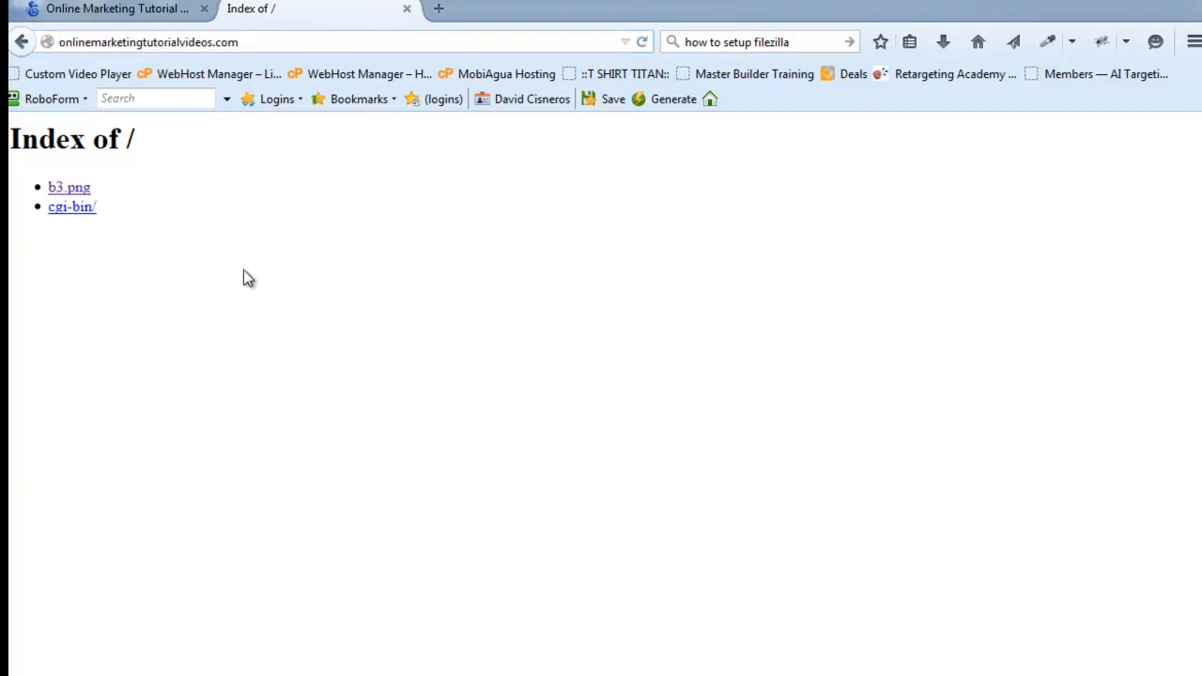
click(75, 189)
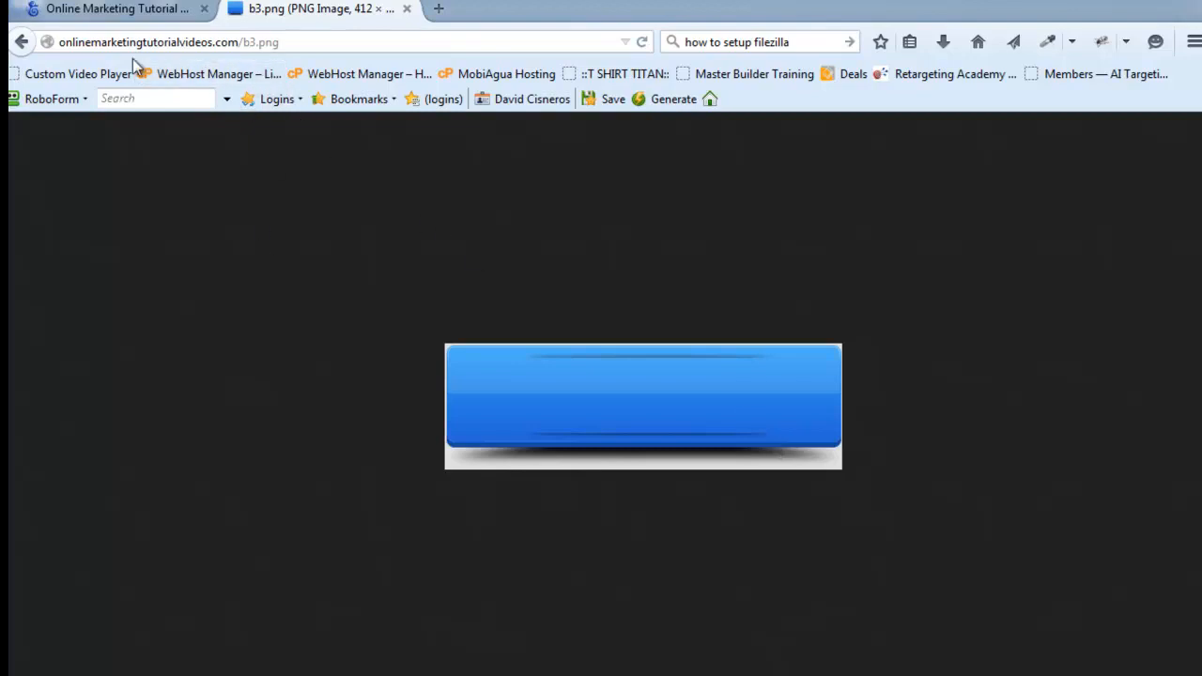
Step: Examine the web address of b3.png, highlighting the domain part and the file name part
drag(58, 47, 284, 43)
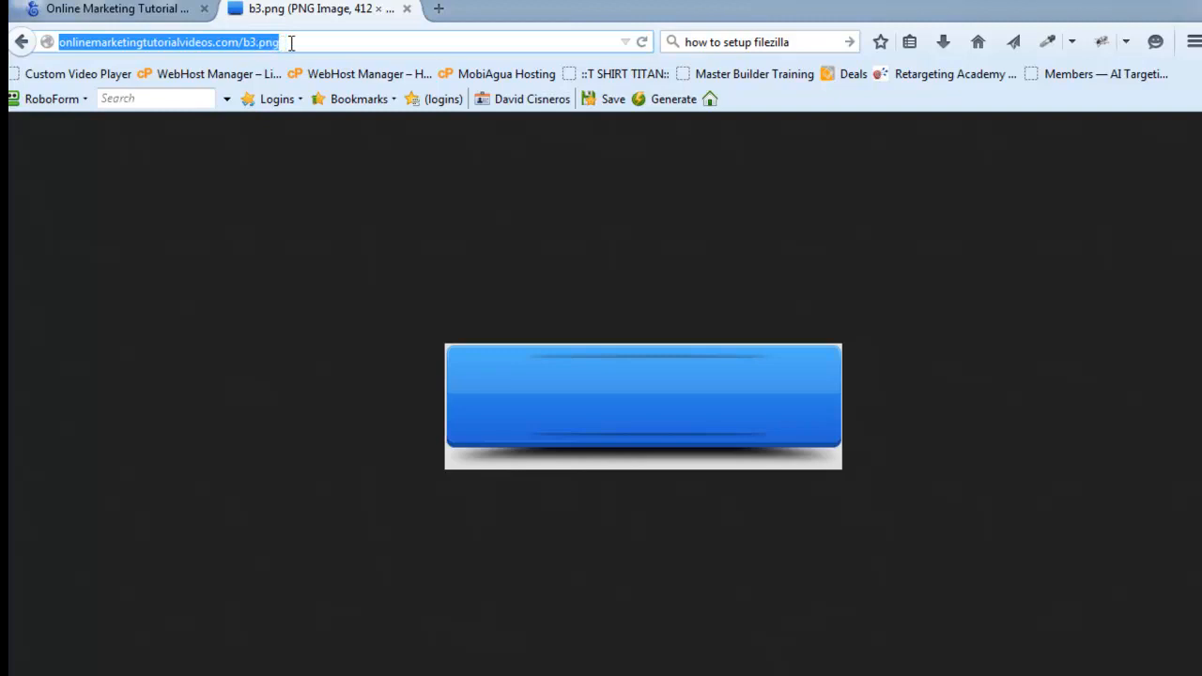
click(291, 42)
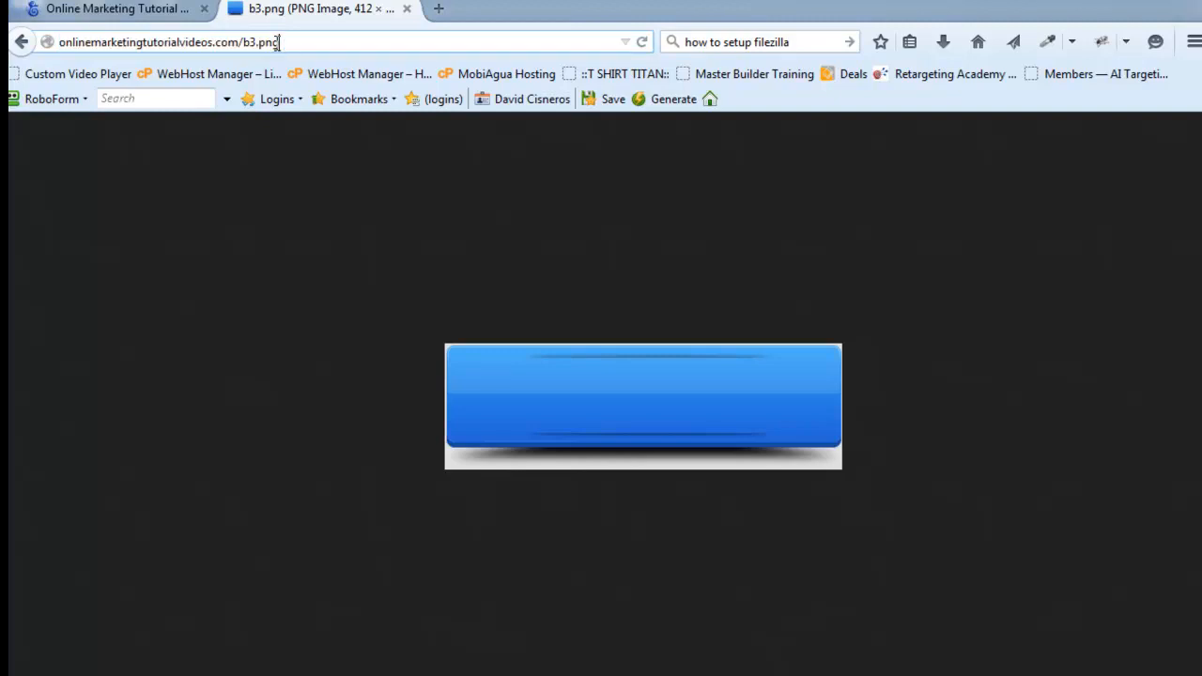
drag(243, 44, 284, 43)
click(254, 43)
click(288, 44)
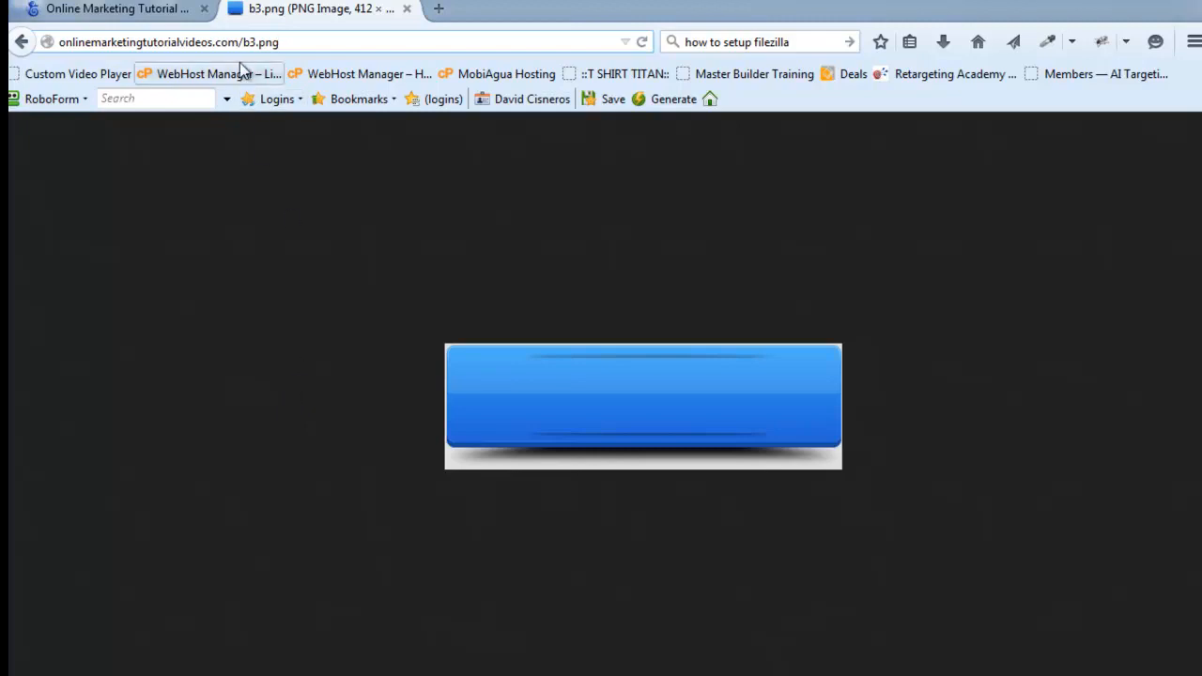
drag(243, 41, 49, 44)
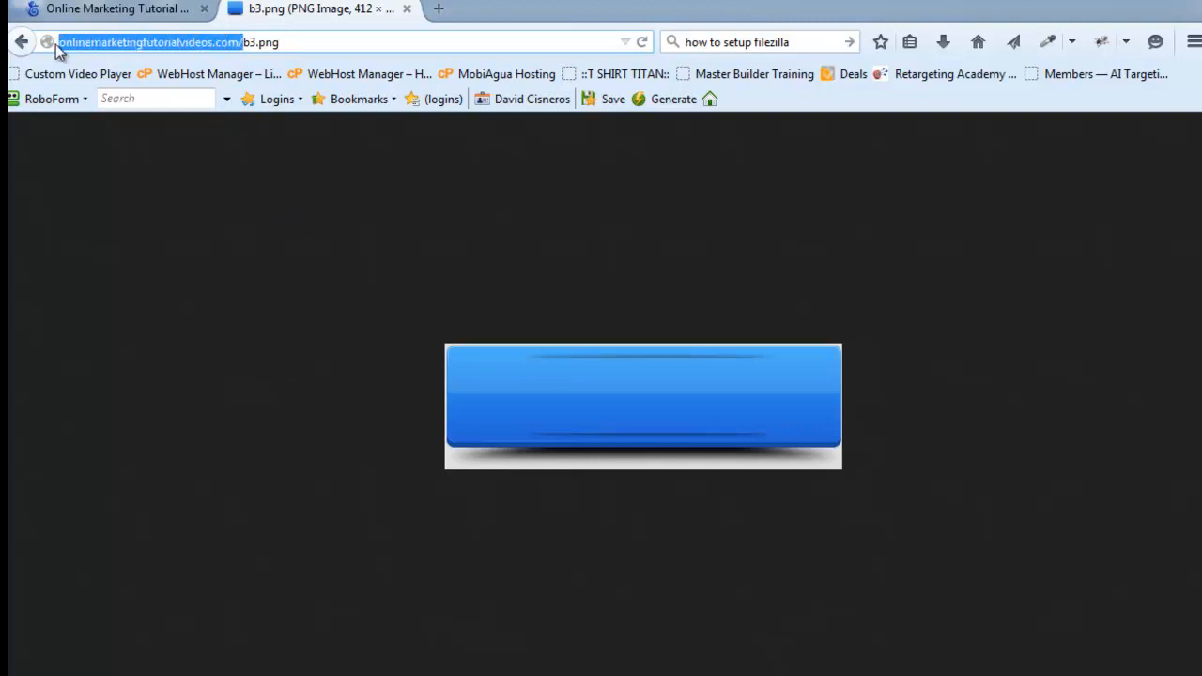
click(246, 43)
drag(246, 43, 279, 42)
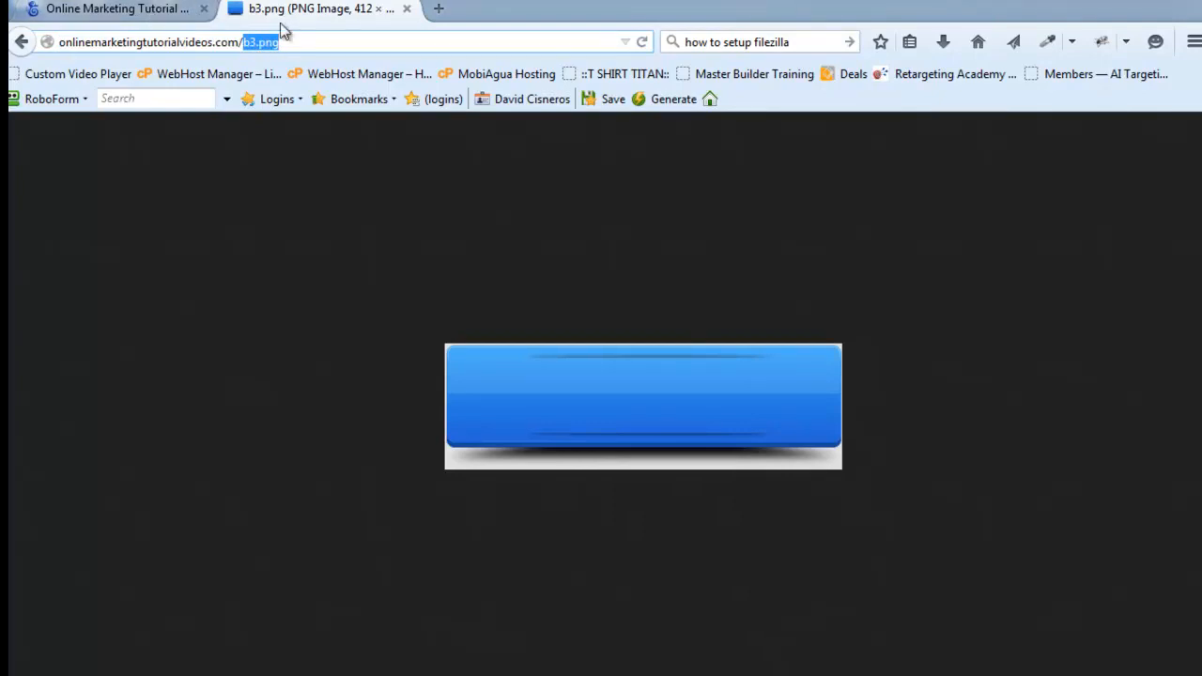
Step: Return to the site index, then upload Real Speed Flyer Rev 4-14.pdf from the computer into public_html in FireFTP
click(21, 42)
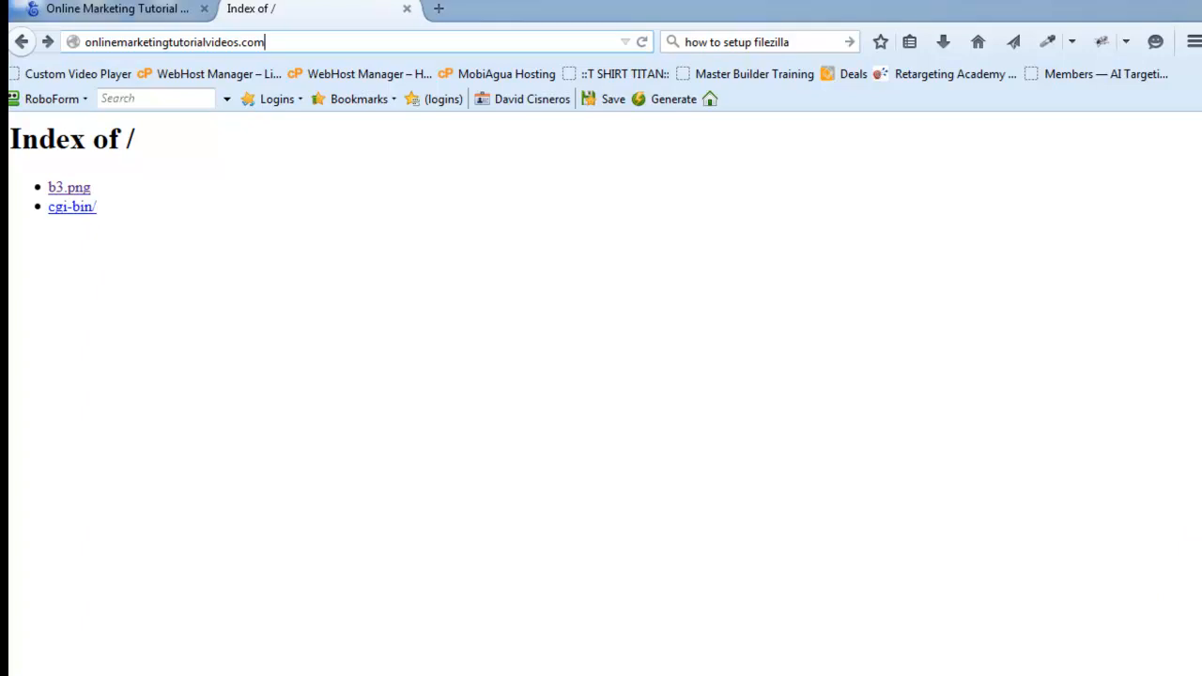
drag(1201, 193, 11, 17)
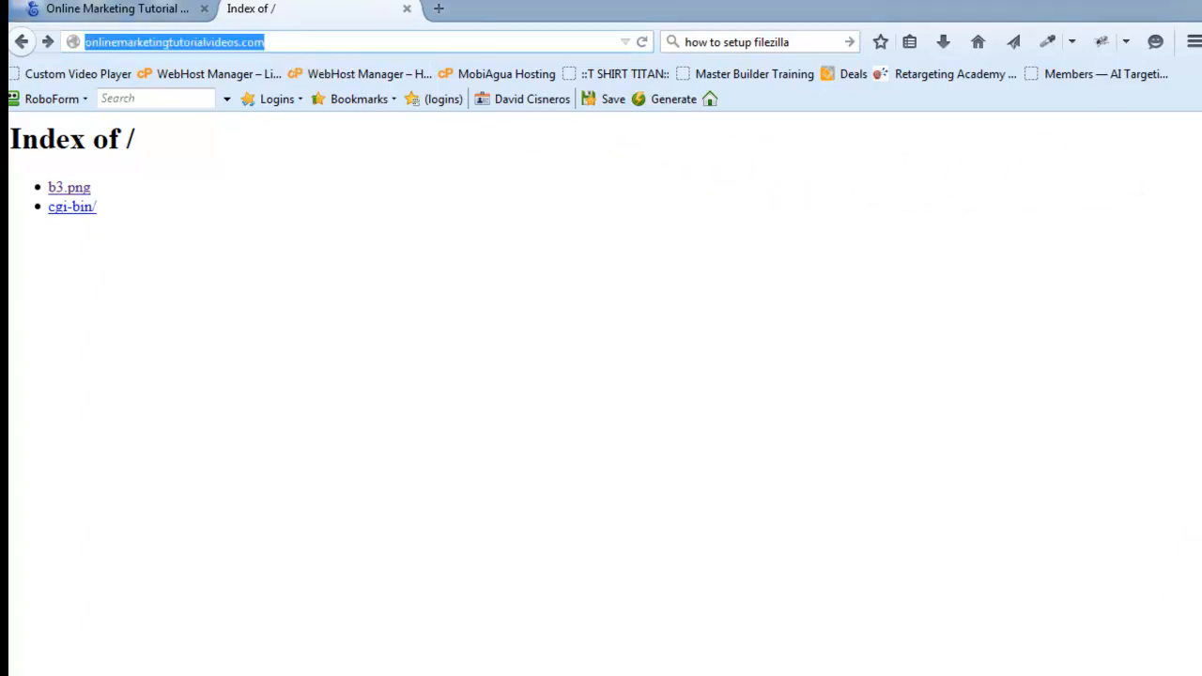
click(158, 19)
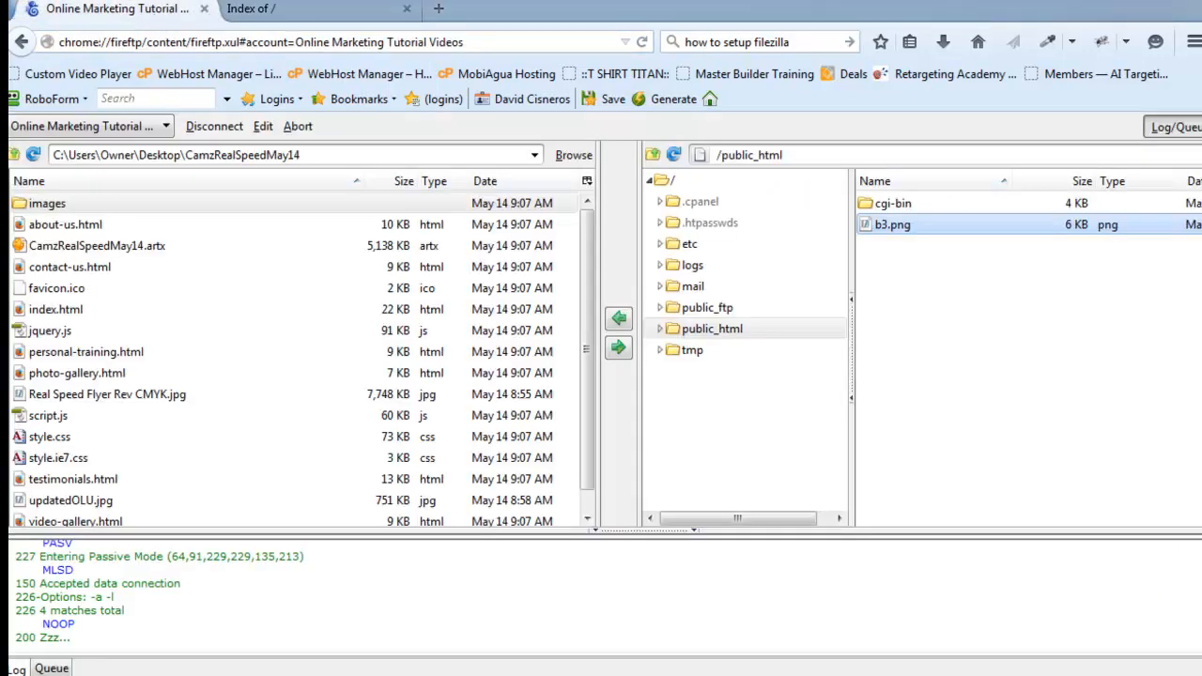
drag(11, 17, 985, 345)
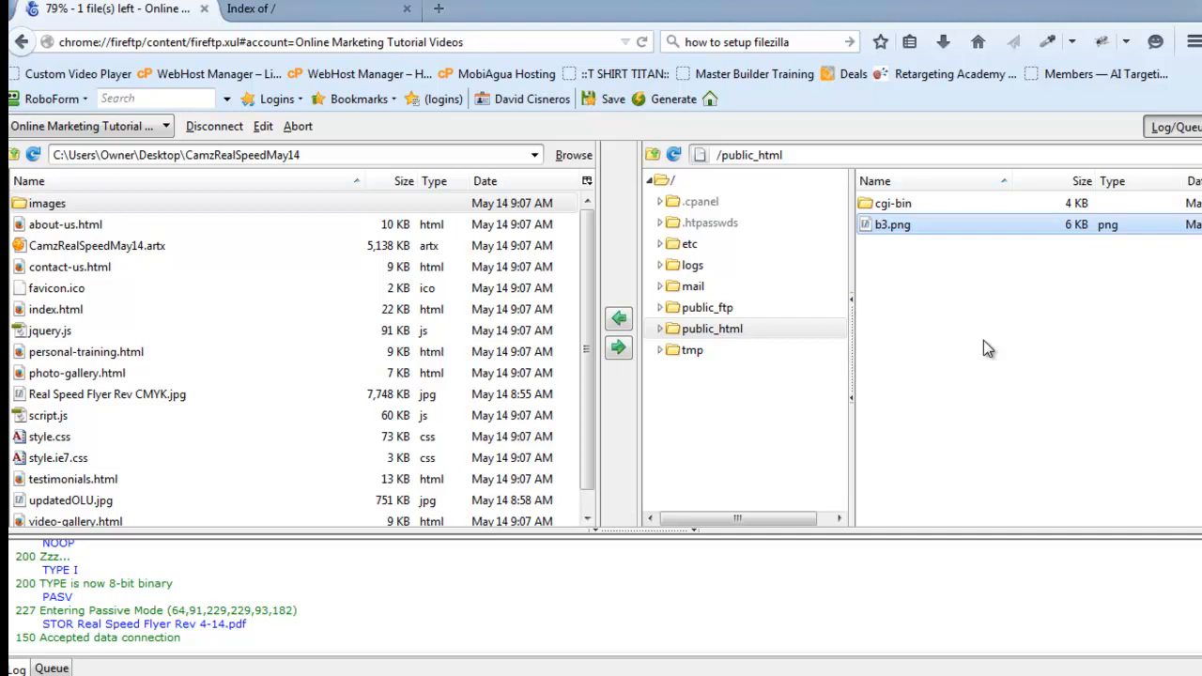
Step: Reload the site index, open Real Speed Flyer Rev 4-14.pdf to inspect its web address, and return to the index
click(269, 12)
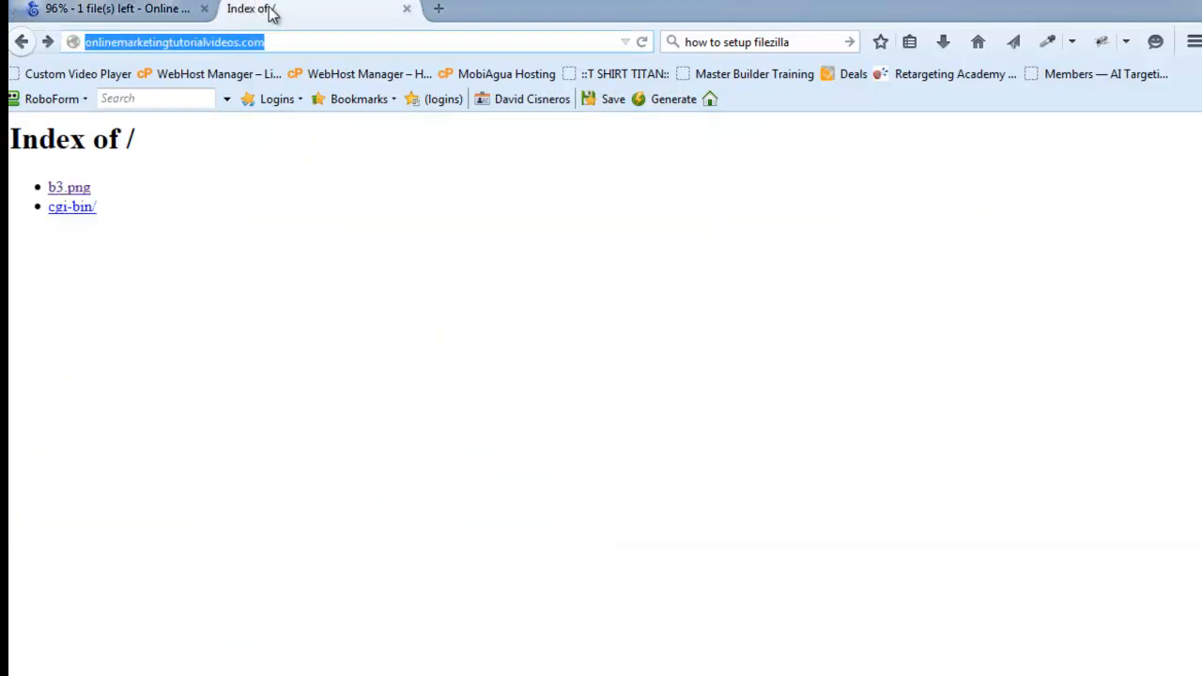
click(644, 43)
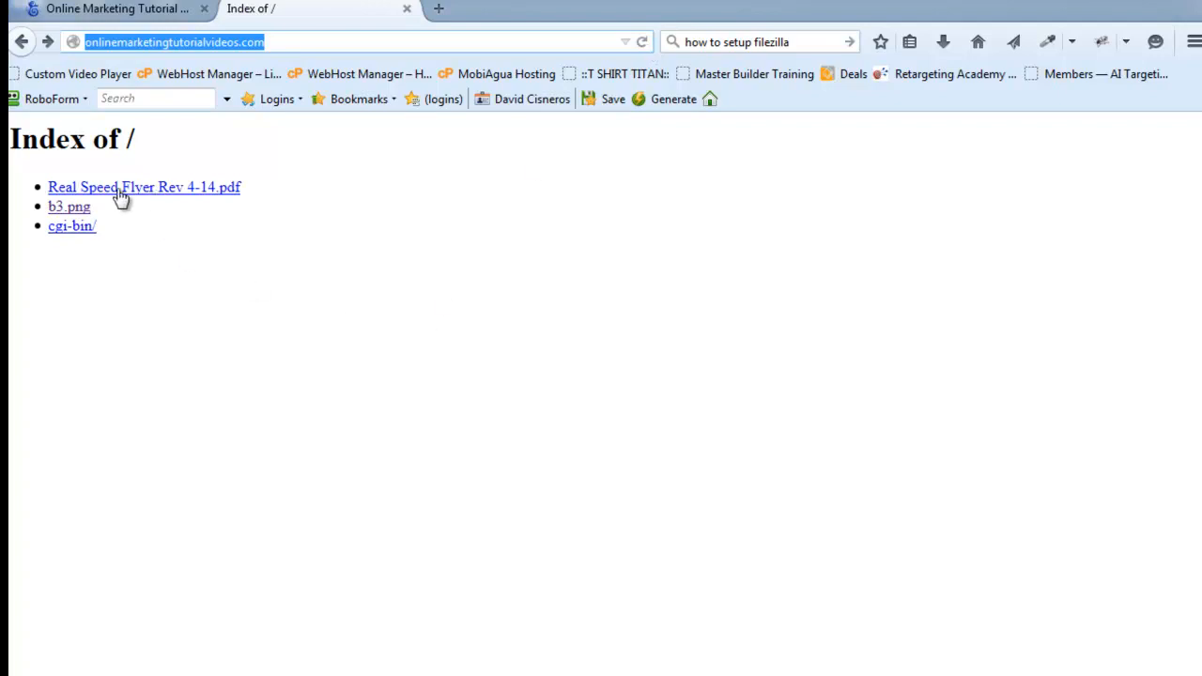
click(209, 191)
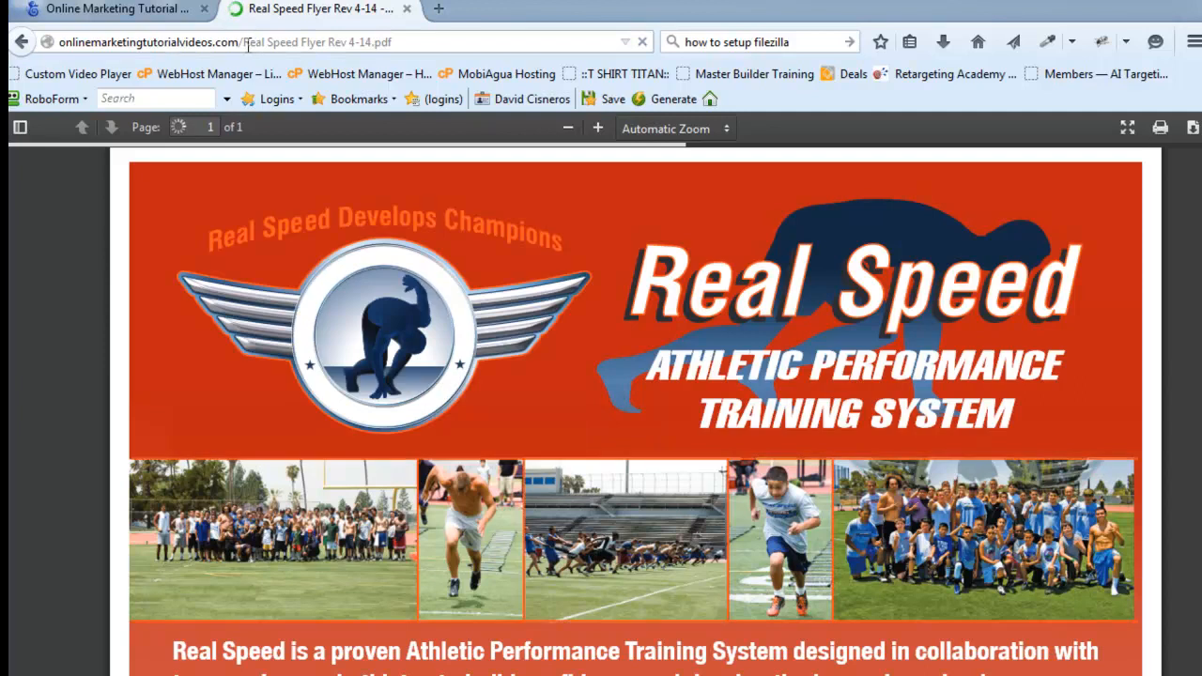
drag(243, 42, 402, 44)
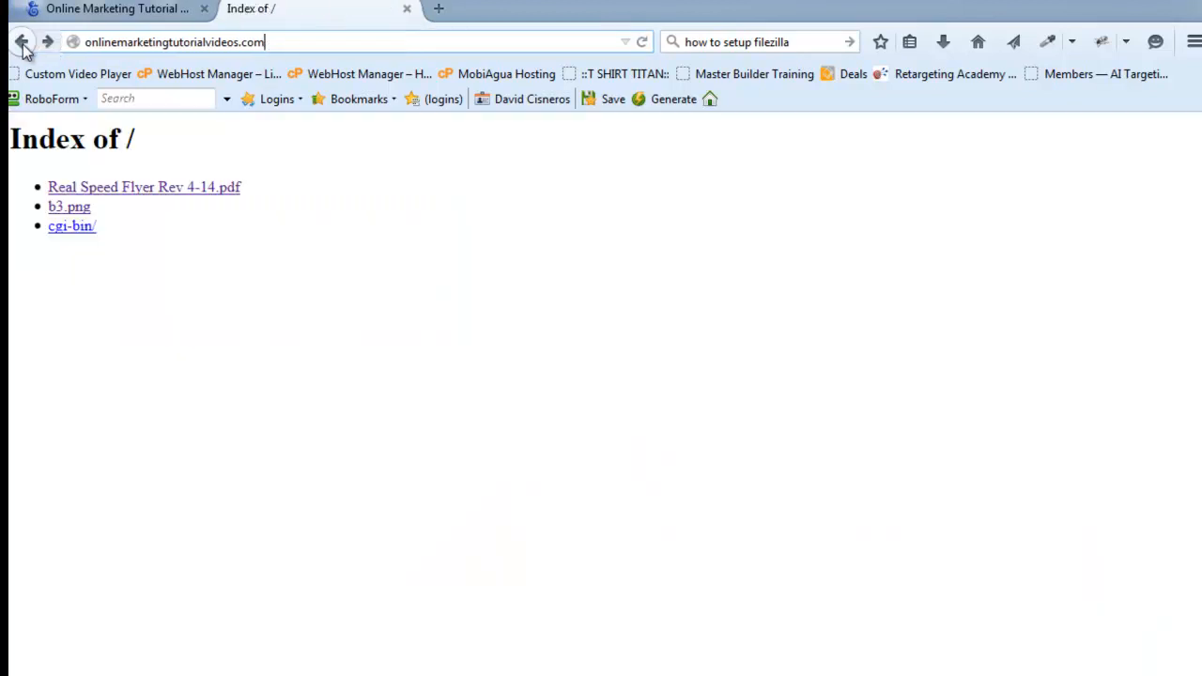
click(21, 43)
click(22, 44)
click(22, 43)
Step: Upload the entire contents of the local CamzRealSpeedMay14 folder, including the images folder, to public_html in FireFTP
click(137, 16)
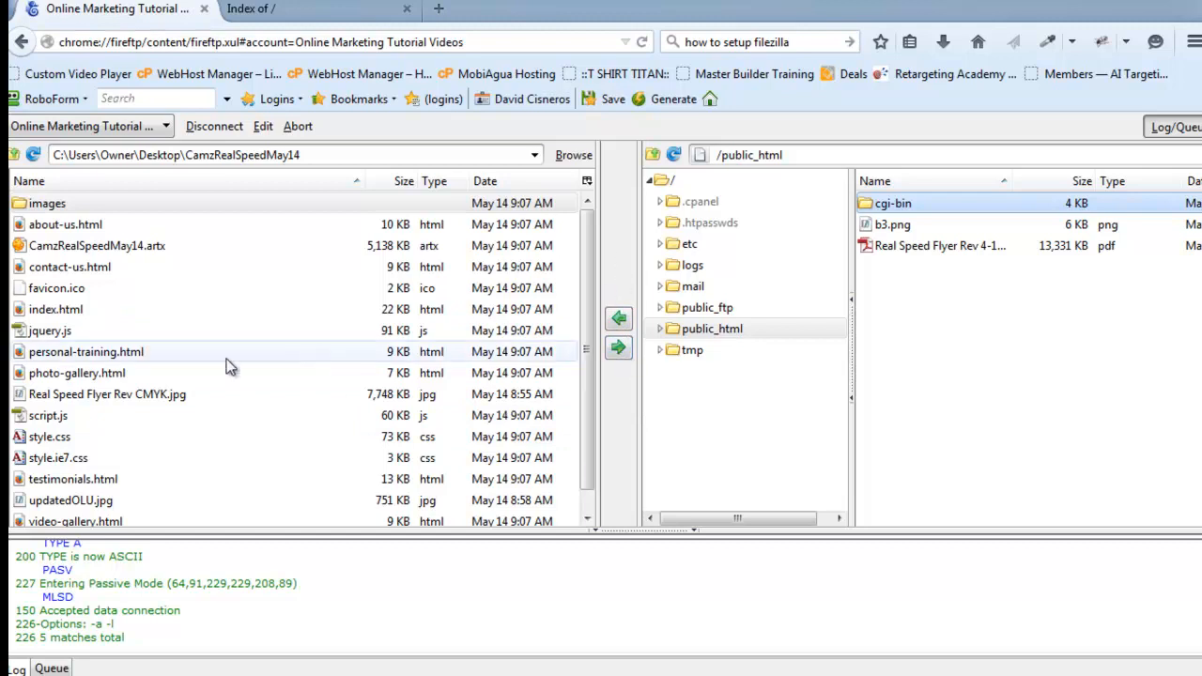
click(146, 373)
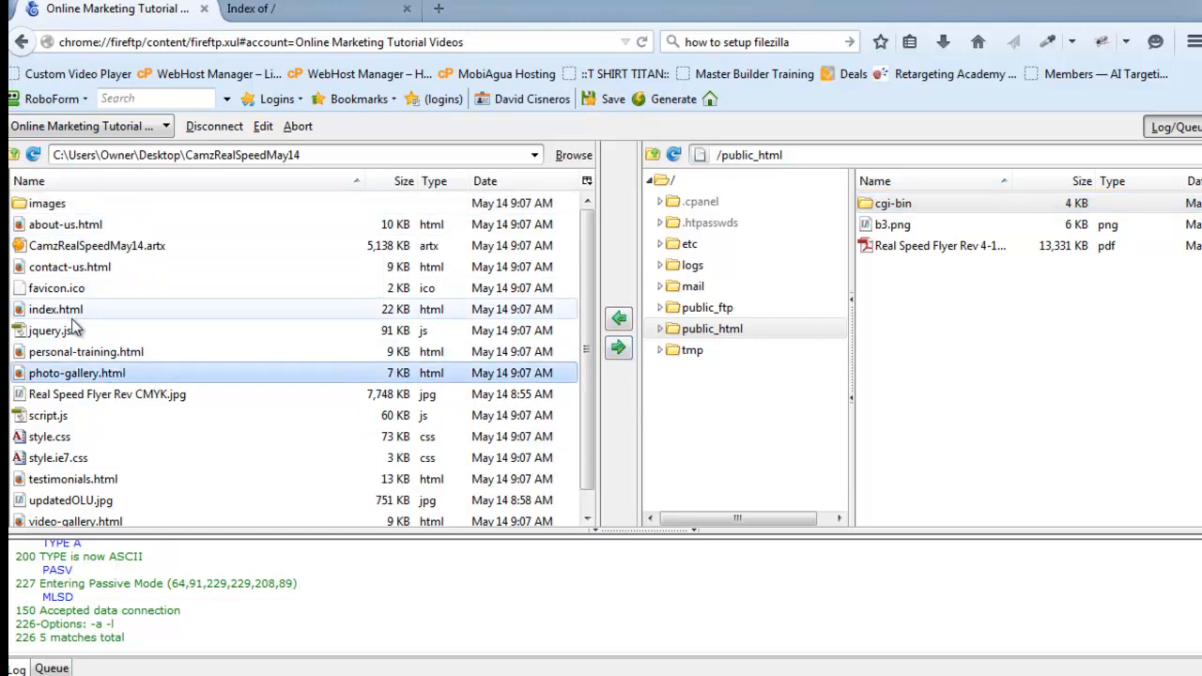
click(60, 208)
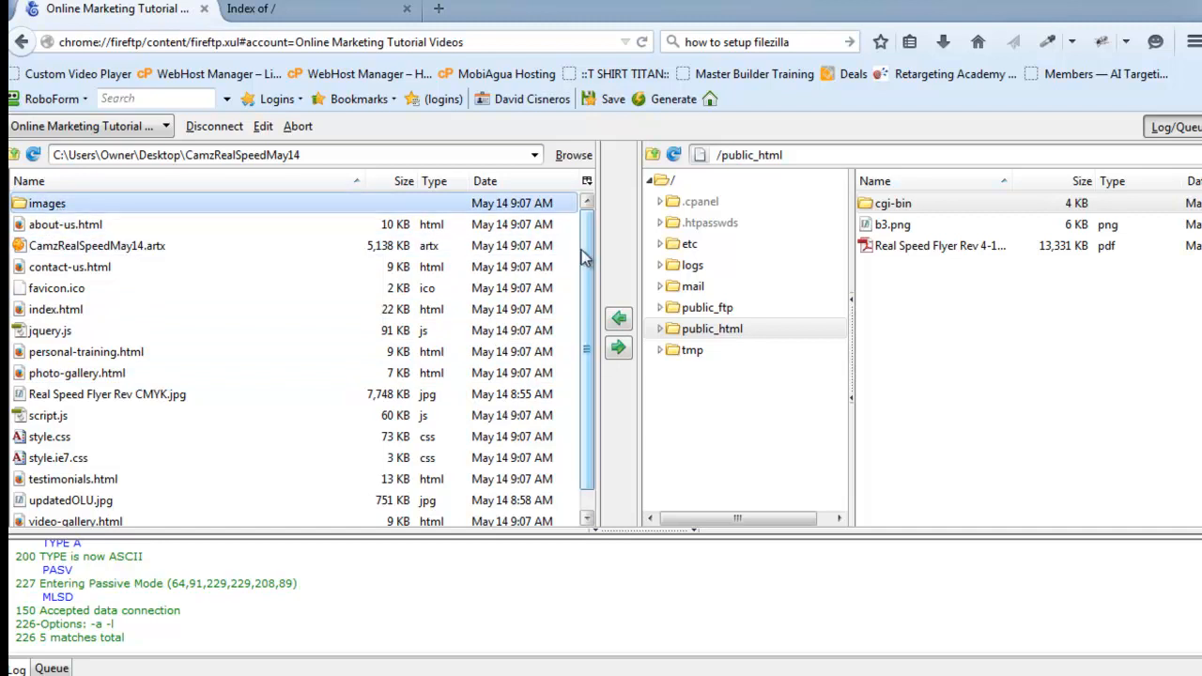
drag(585, 257, 586, 327)
key(ctrl+a)
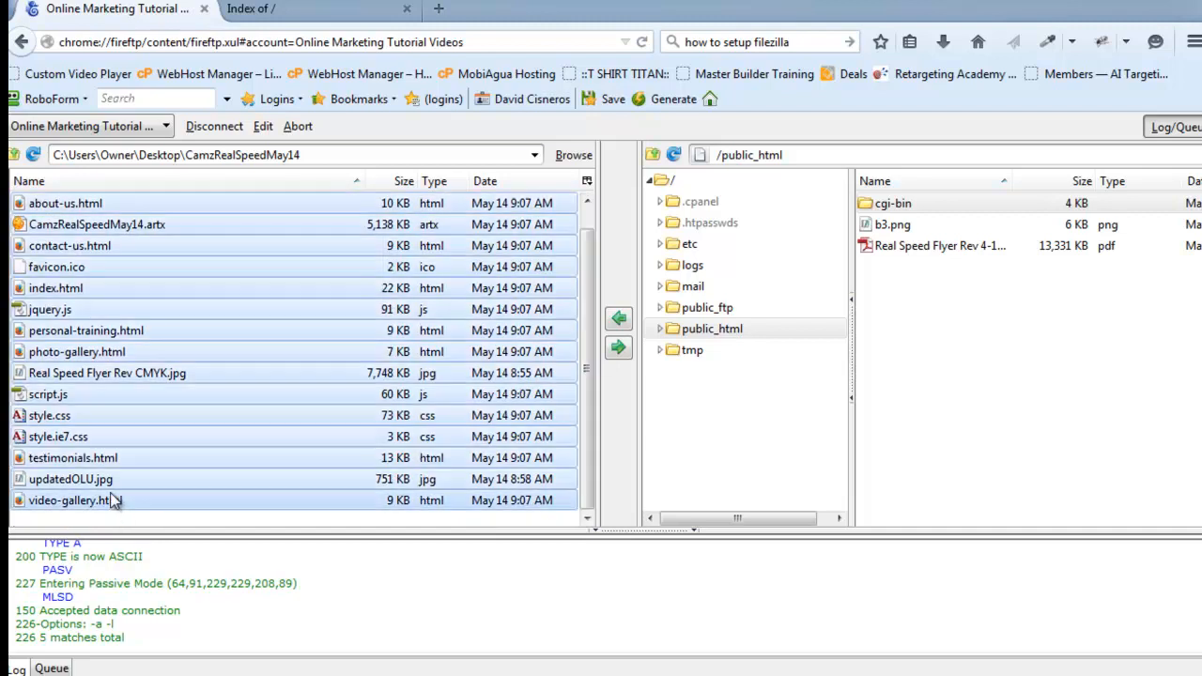
scroll(212, 409, up, 1)
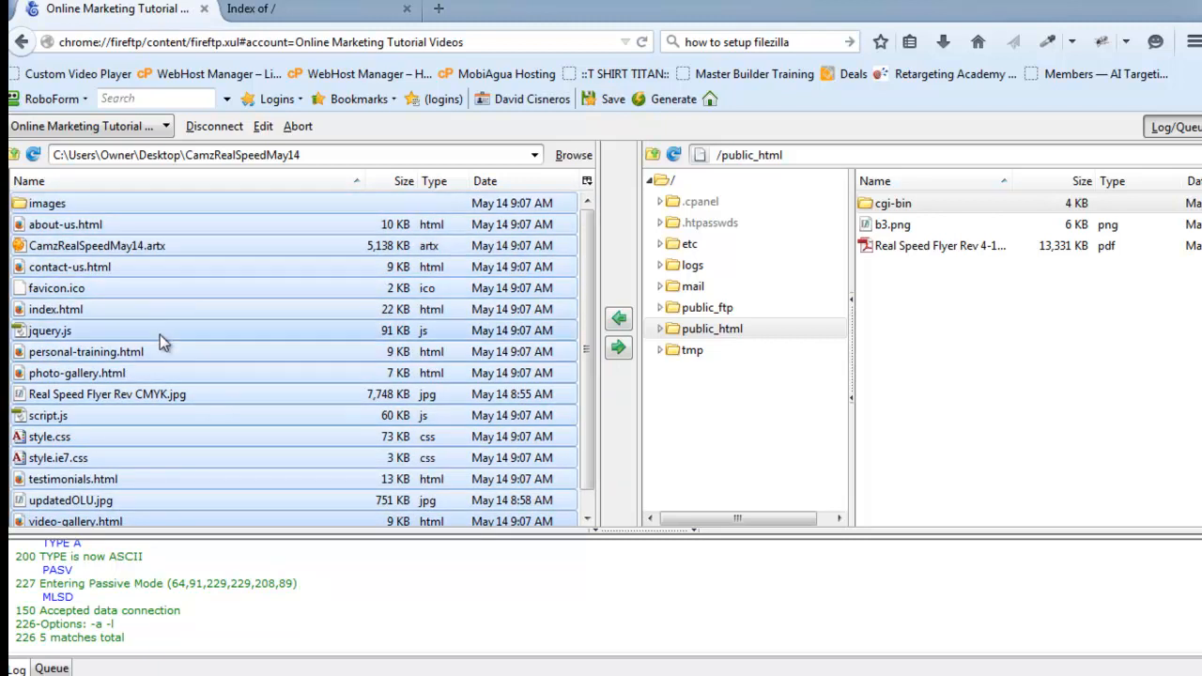
scroll(159, 343, down, 1)
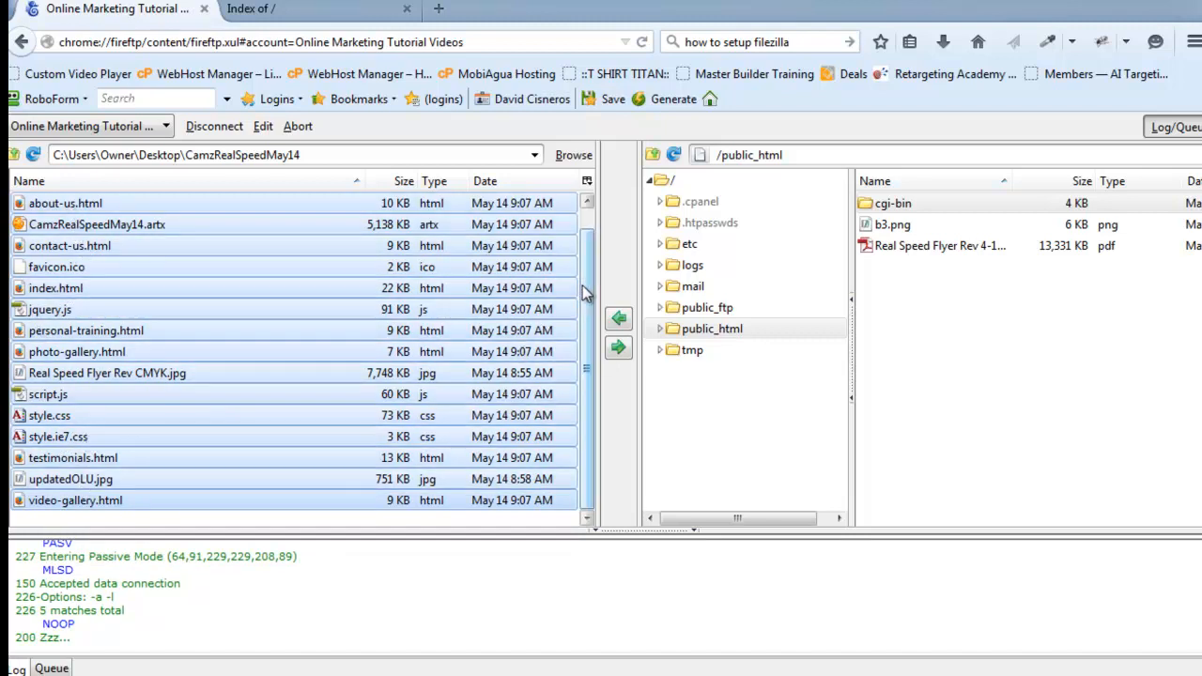
scroll(592, 263, up, 1)
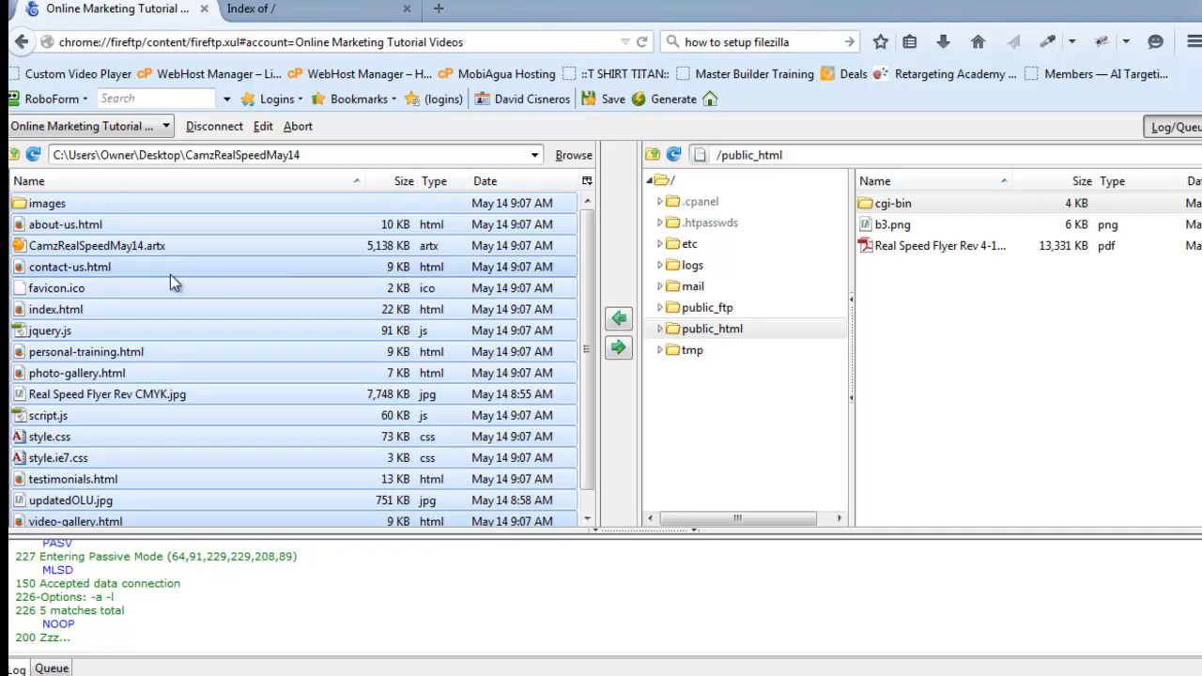
click(619, 351)
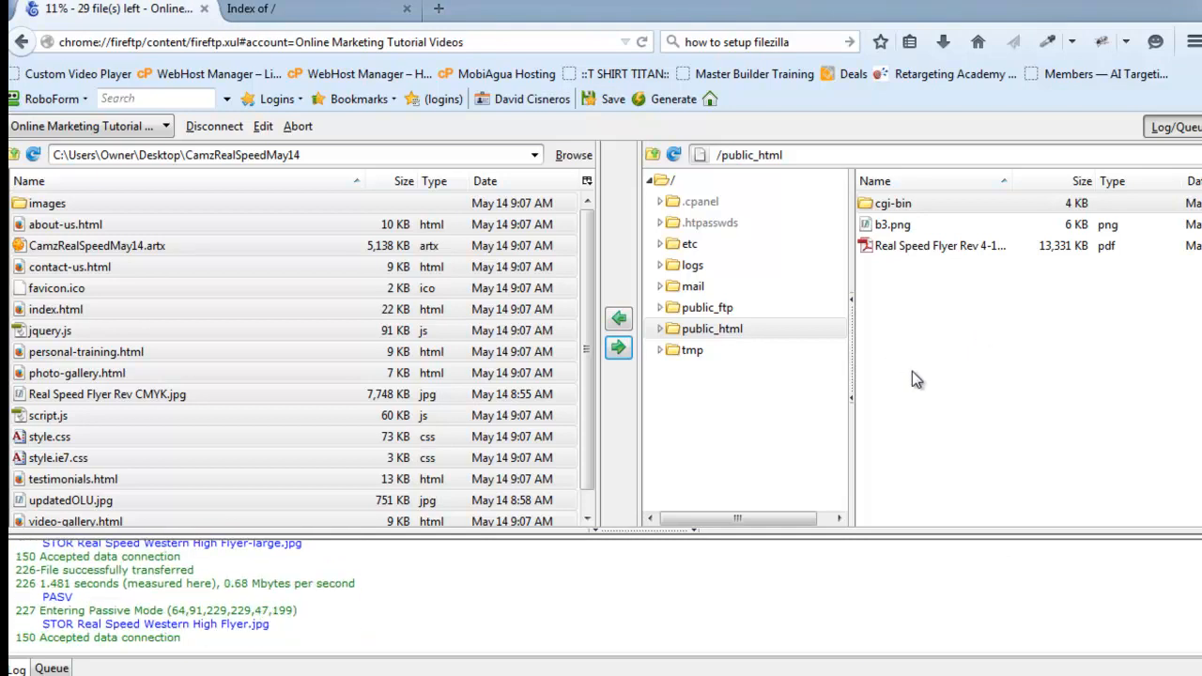
Step: Reload the index of onlinemarketingtutorialvideos.com to check which website files have arrived
click(301, 9)
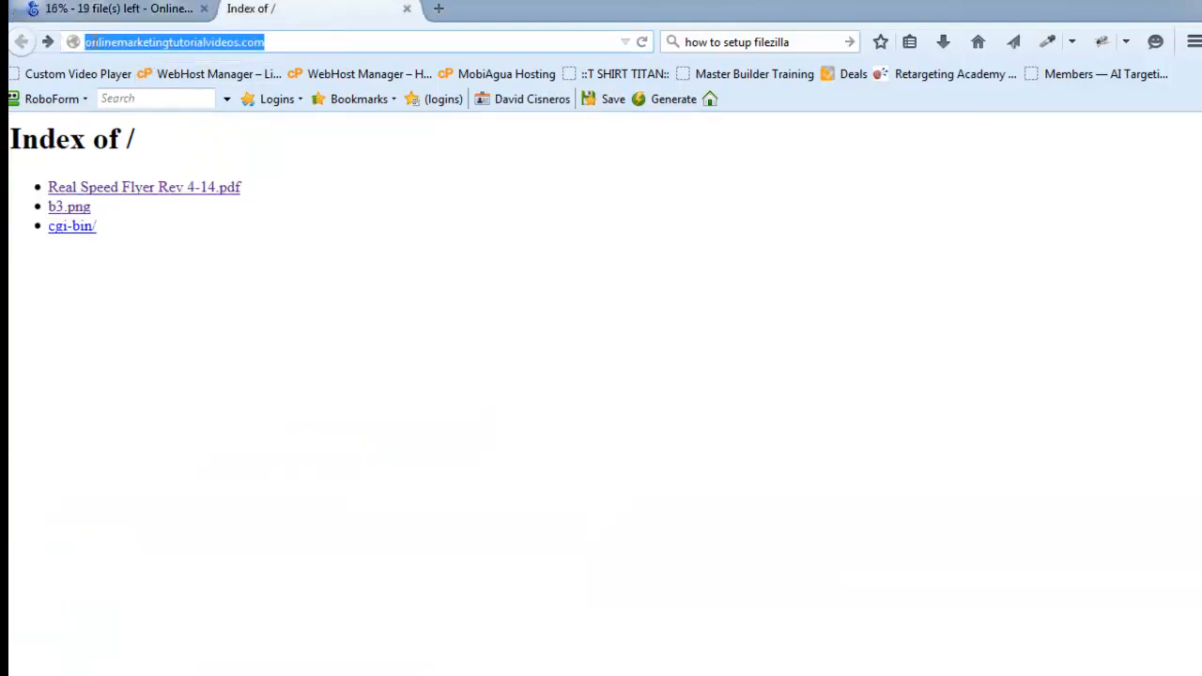
key(Return)
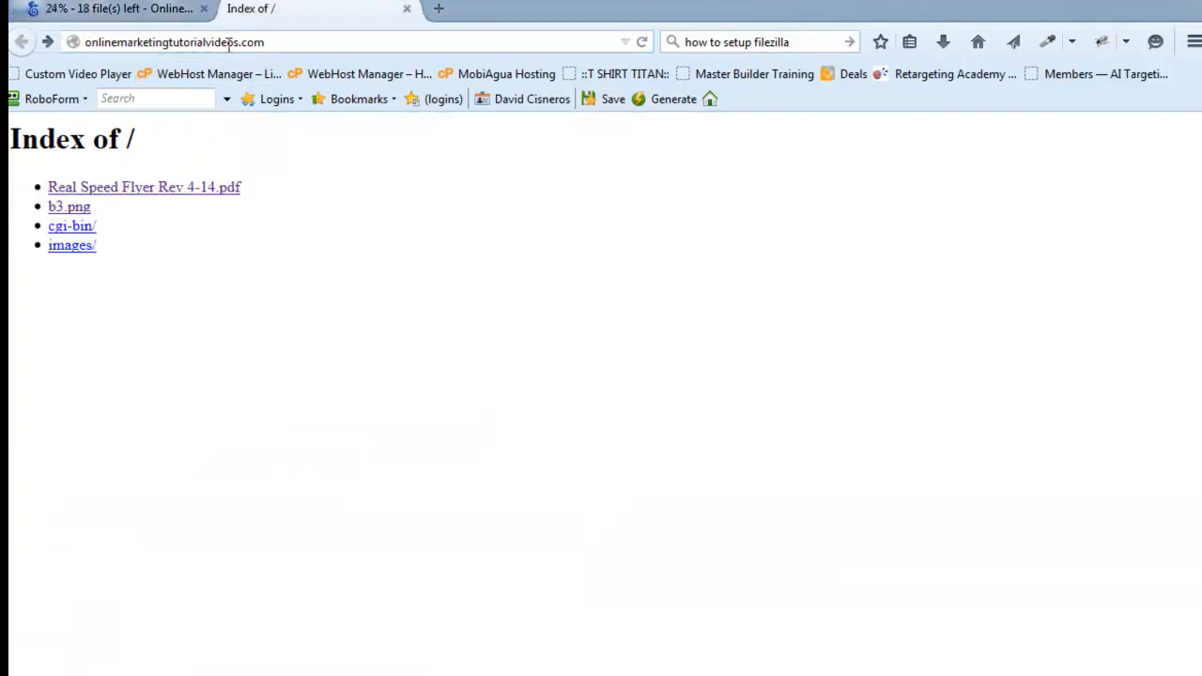
click(643, 45)
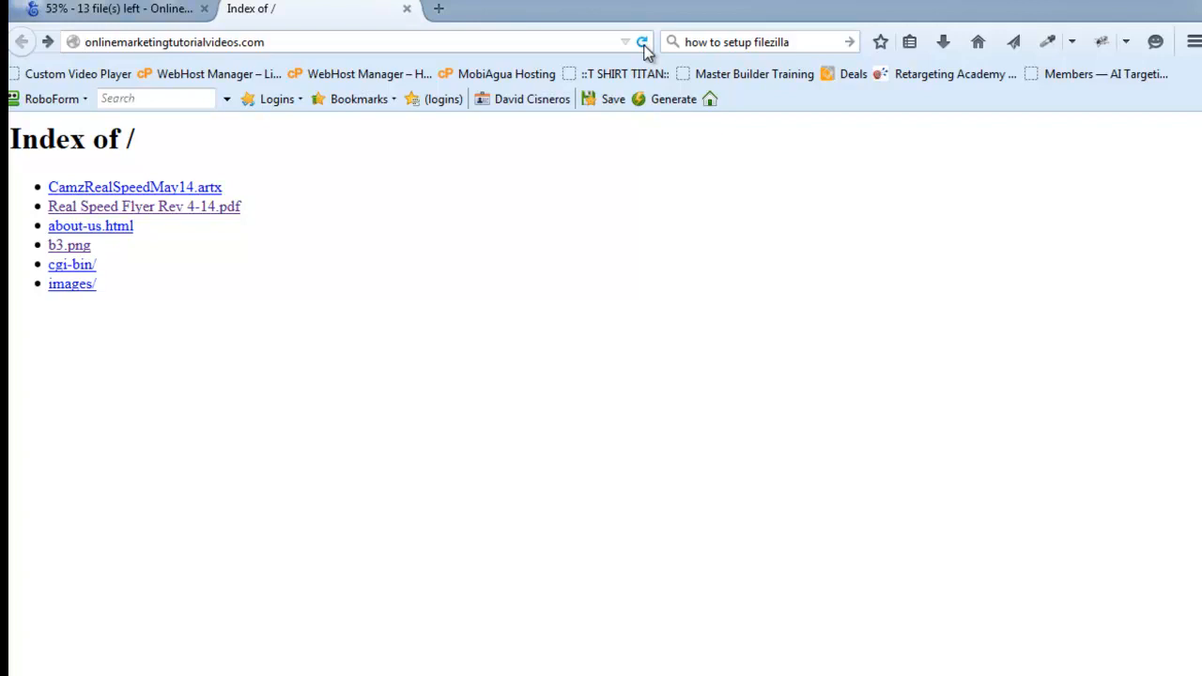
Step: Check in FireFTP that the website upload has finished, then reload onlinemarketingtutorialvideos.com to view the live homepage
click(148, 14)
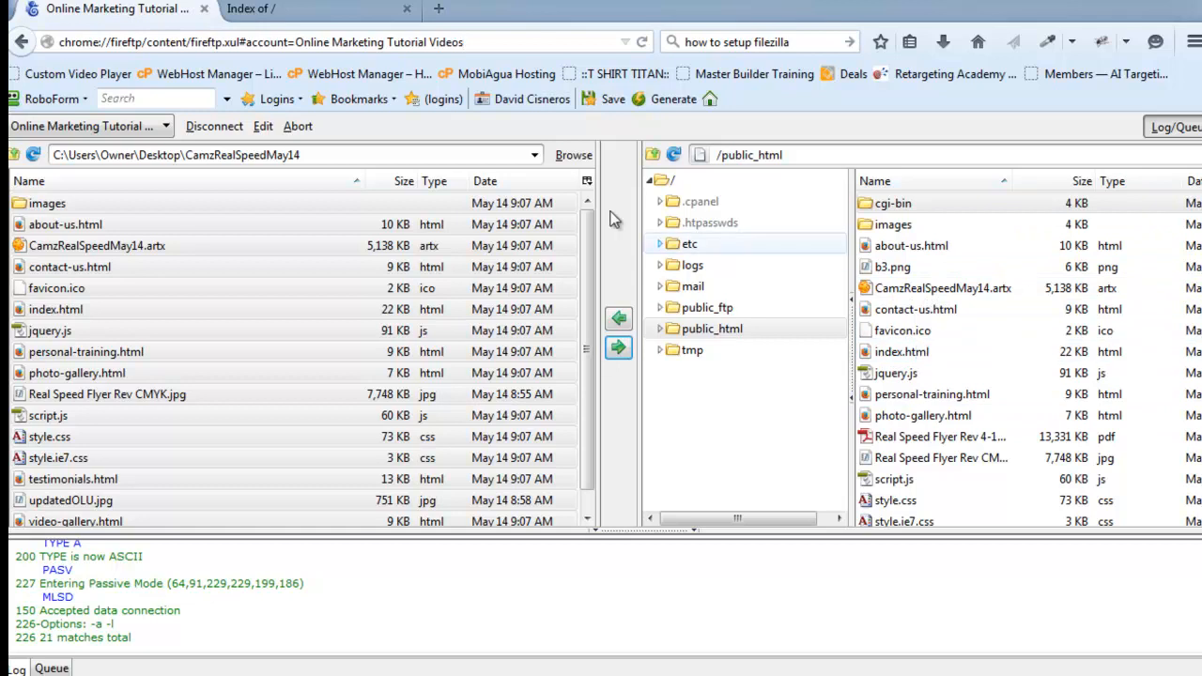
click(309, 12)
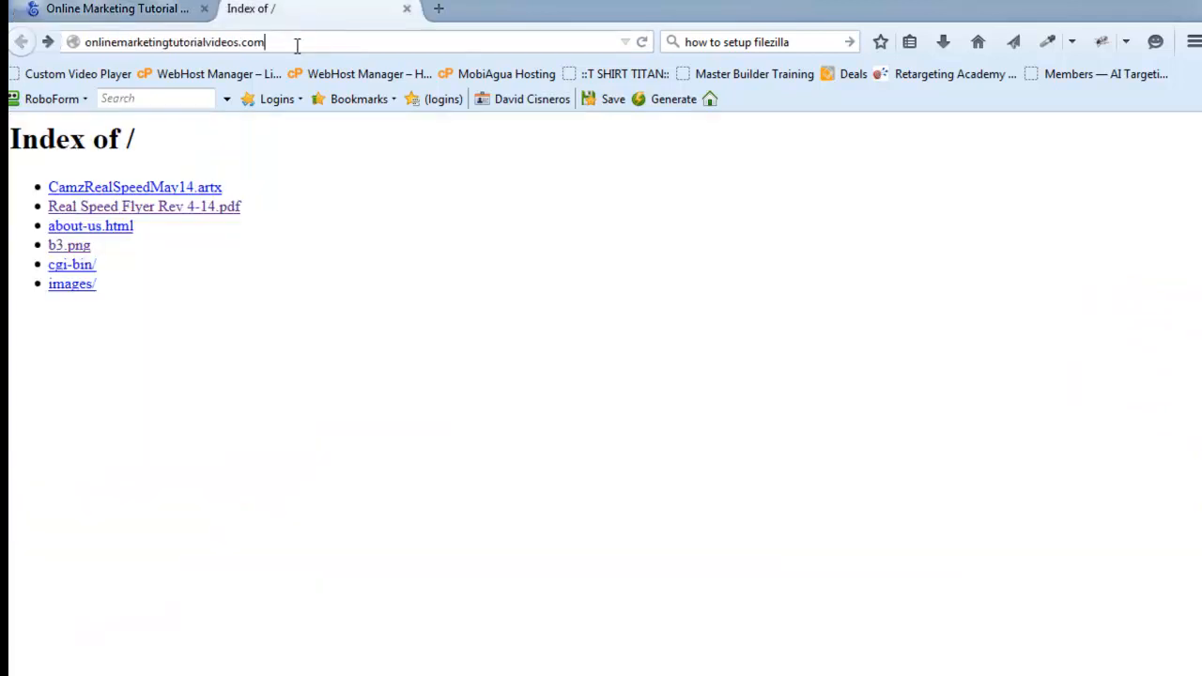
drag(268, 43, 77, 42)
click(644, 44)
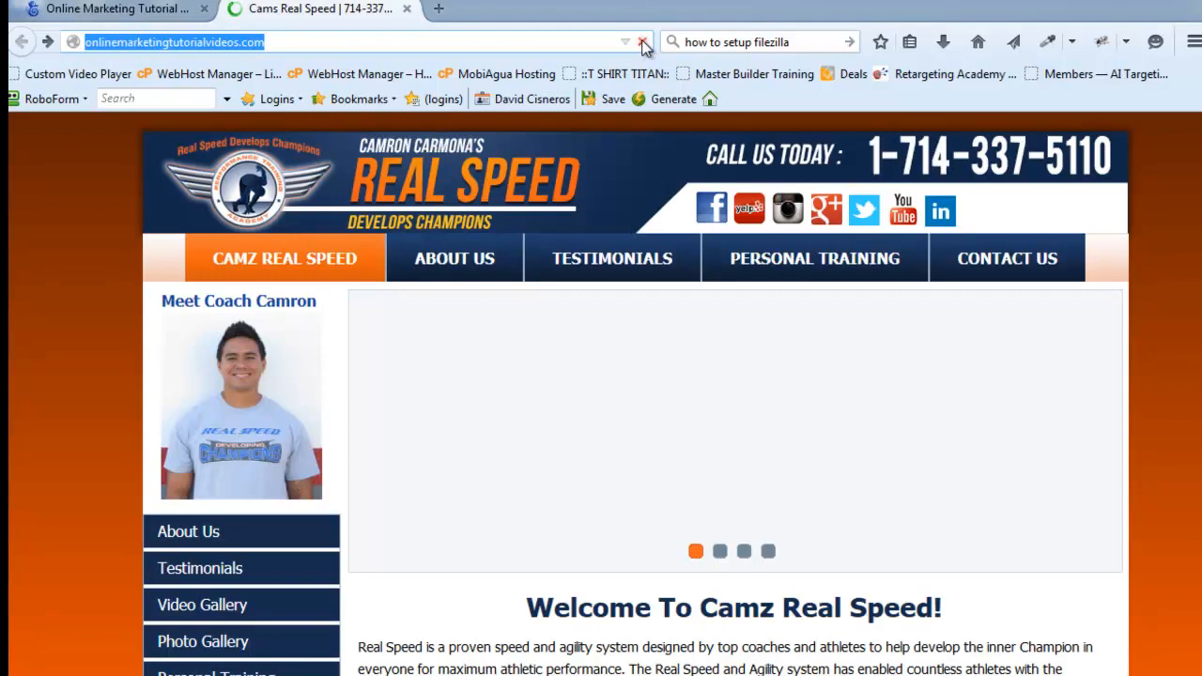
drag(265, 42, 85, 40)
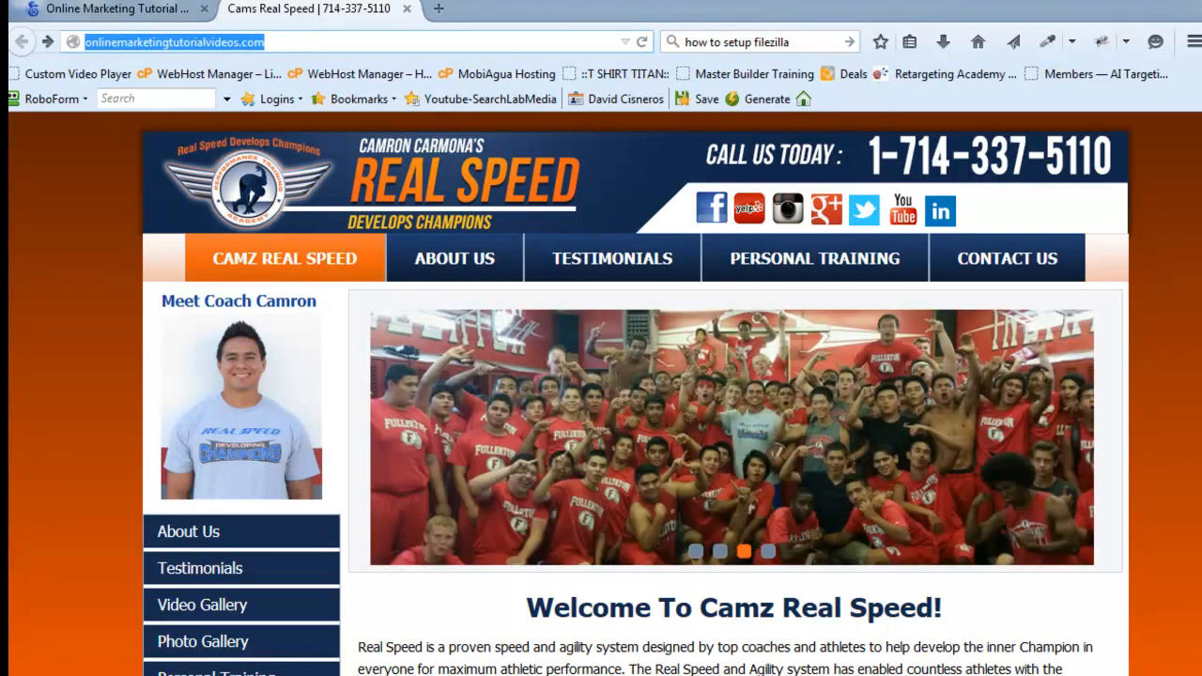
Step: Open the live site's Testimonials page and look through its full content
scroll(619, 375, down, 1)
click(607, 231)
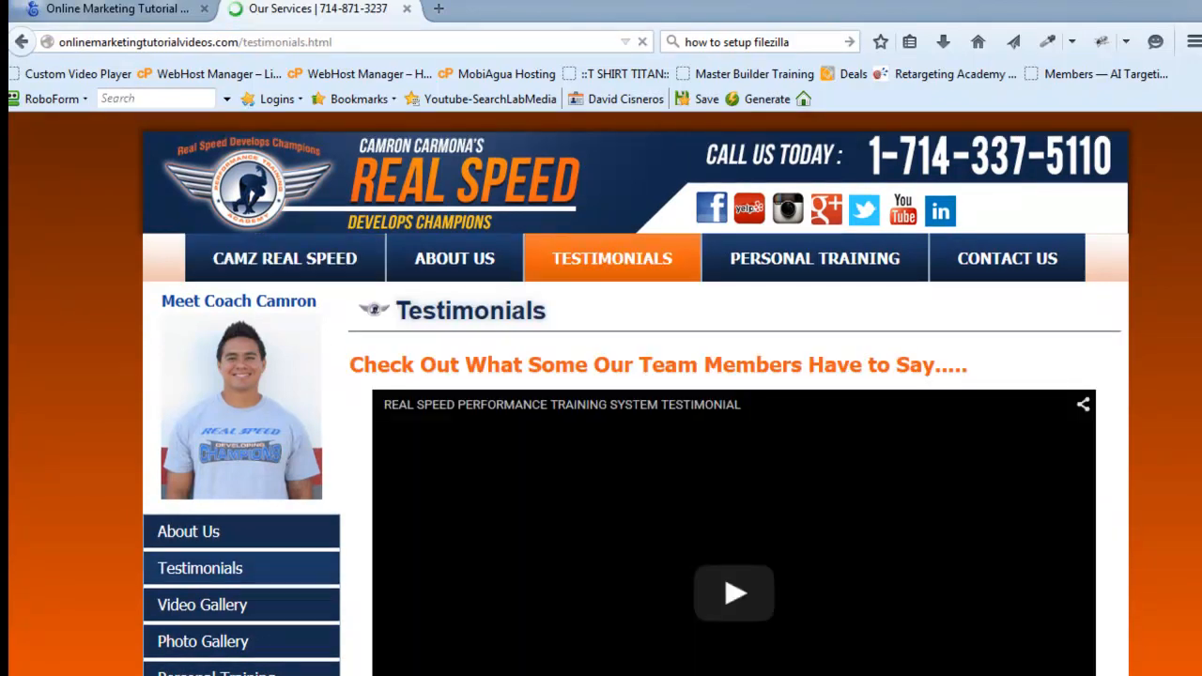
scroll(634, 395, down, 15)
scroll(635, 394, down, 5)
scroll(634, 395, up, 20)
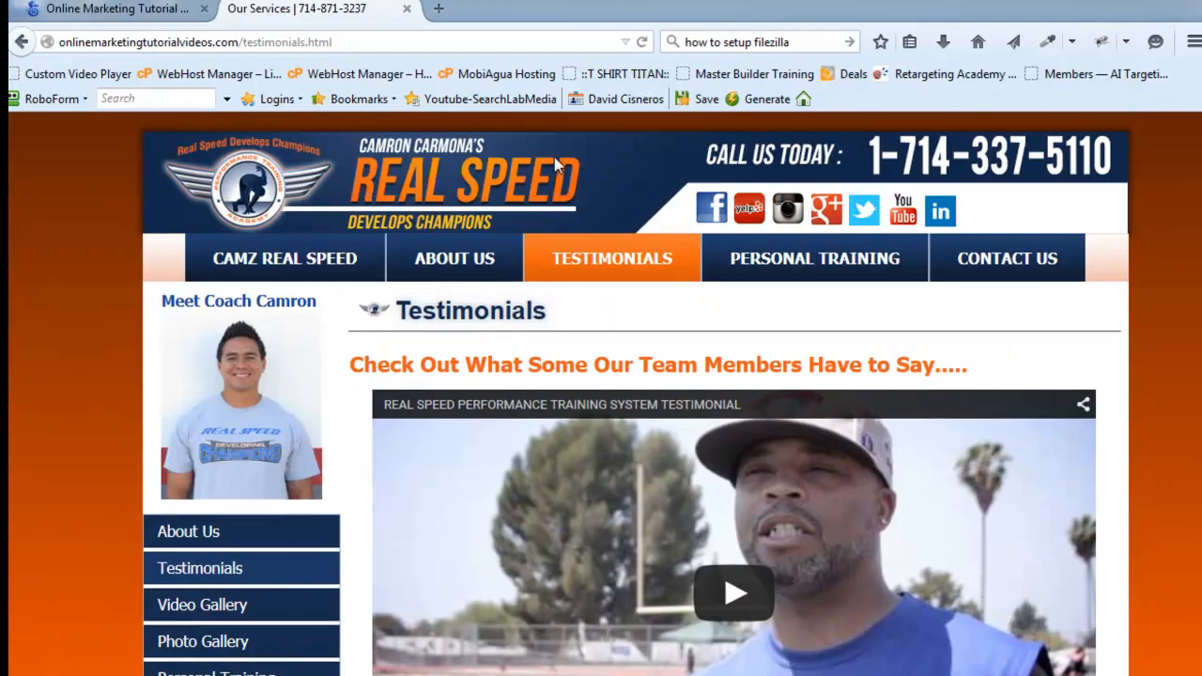
Step: Return to the Camz Real Speed homepage and review its content down the page
click(277, 261)
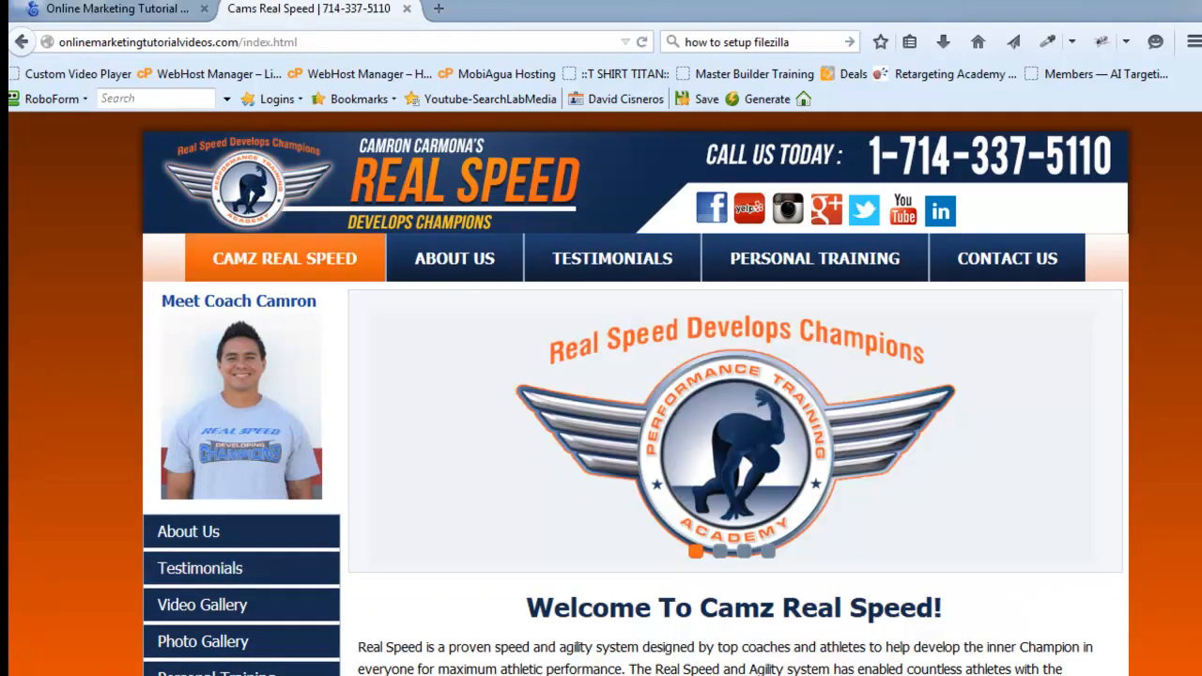
scroll(601, 394, down, 15)
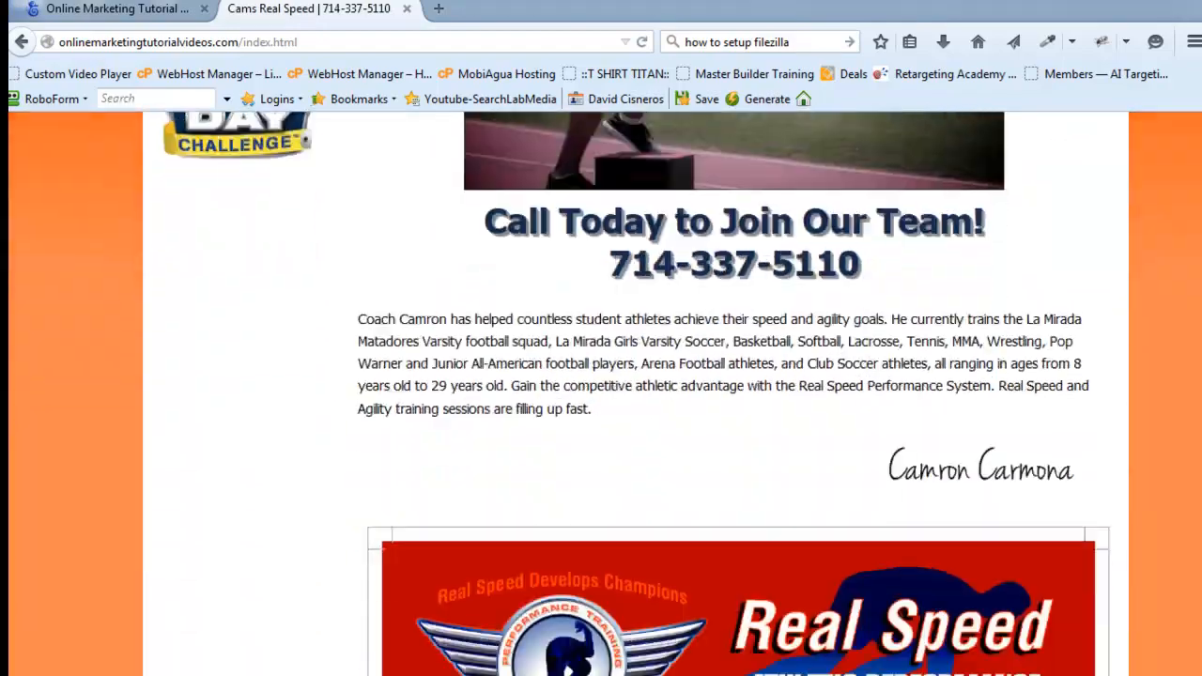
scroll(601, 394, down, 10)
scroll(601, 395, up, 20)
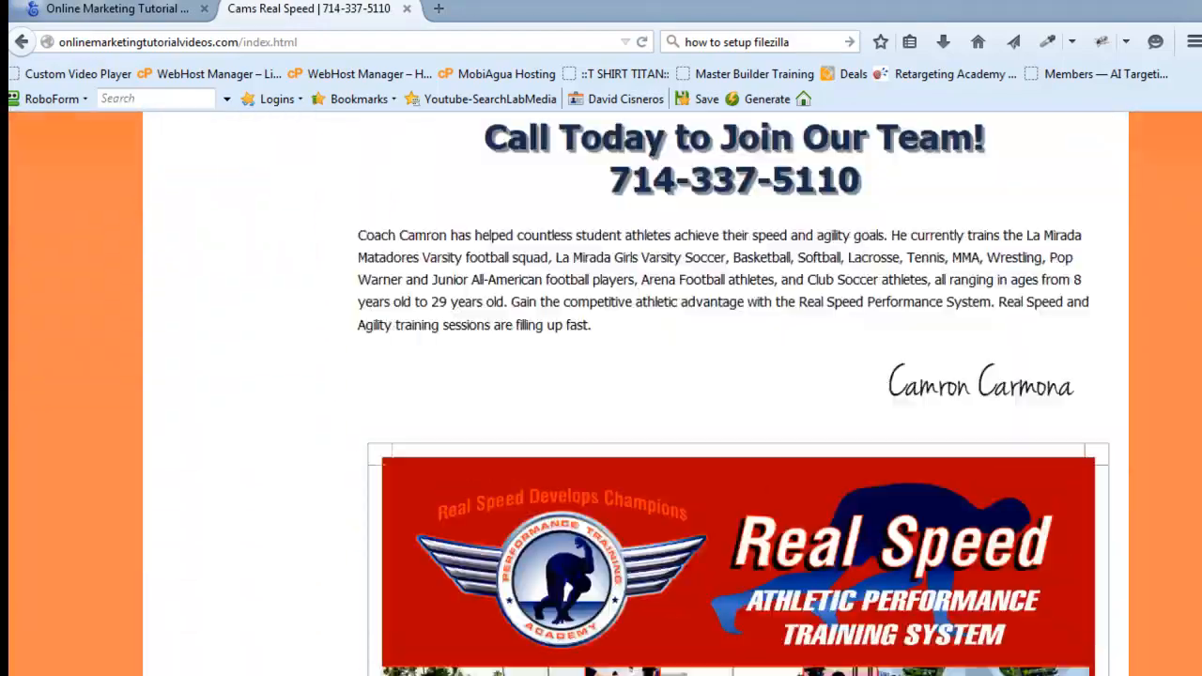
Step: Delete everything in the remote public_html folder except cgi-bin, from the images folder through video-gallery.html, using FireFTP
click(139, 11)
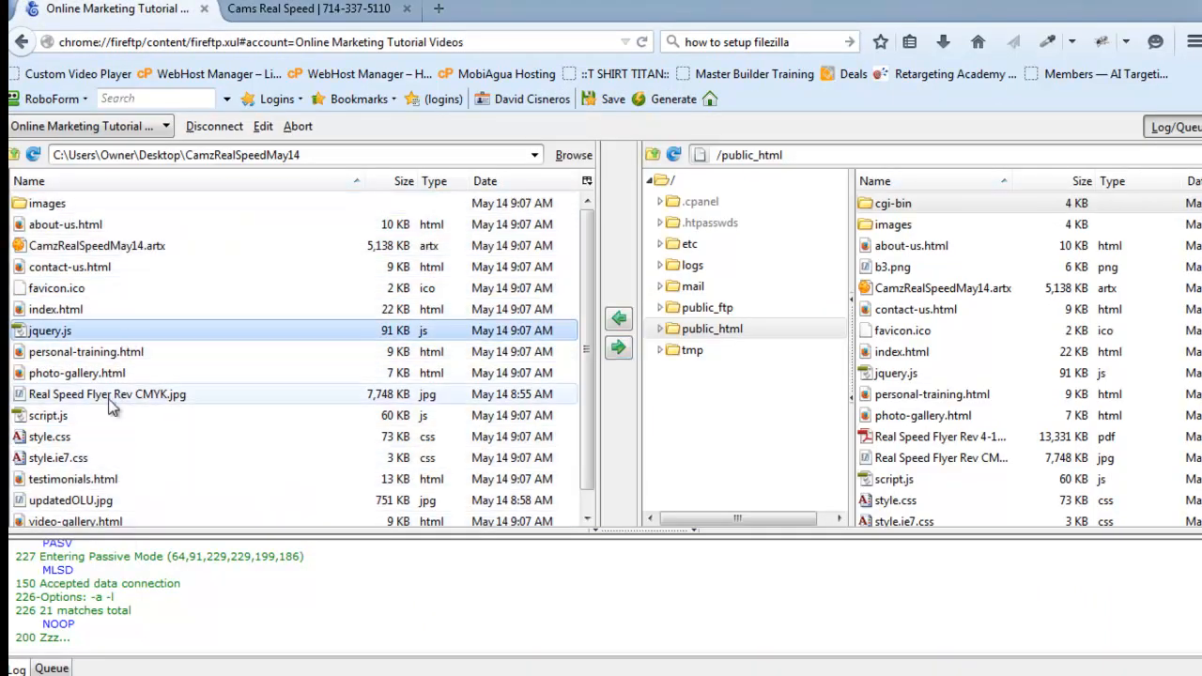
click(55, 438)
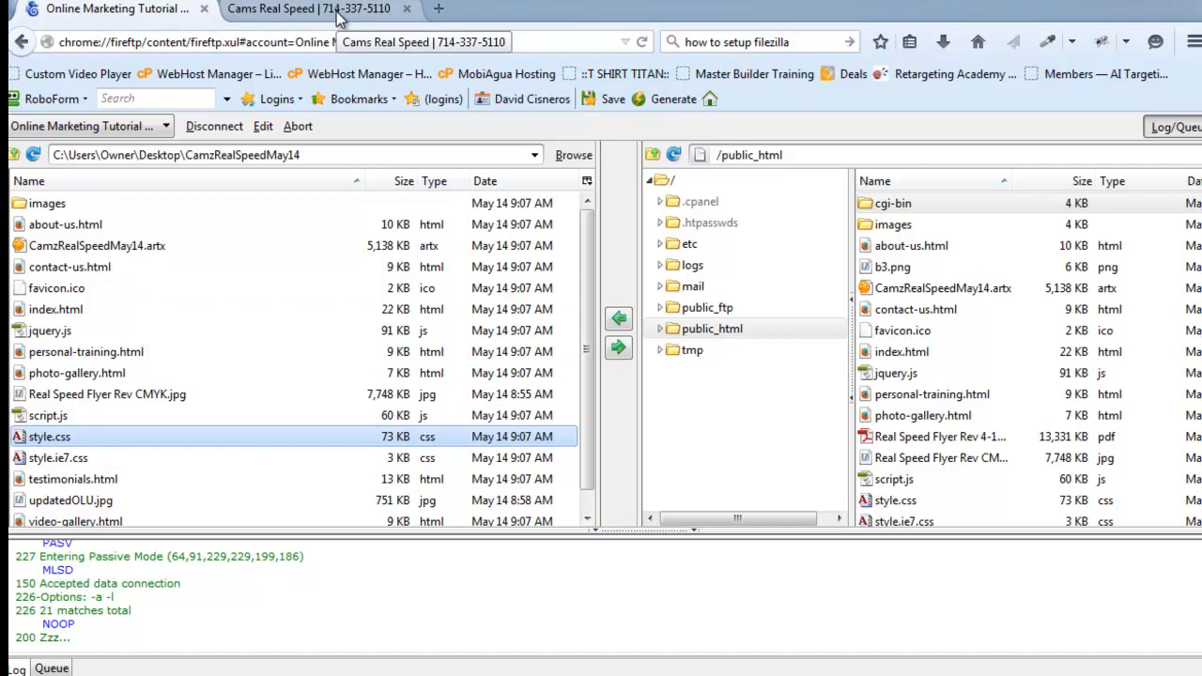
click(890, 228)
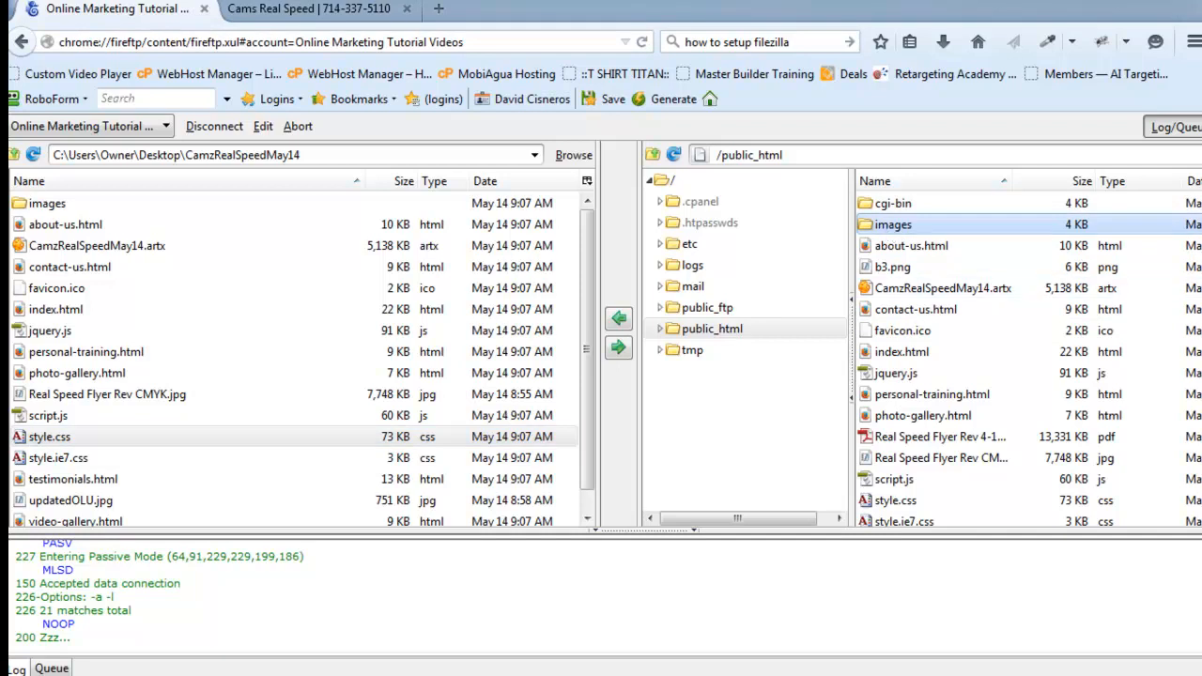
scroll(939, 375, down, 2)
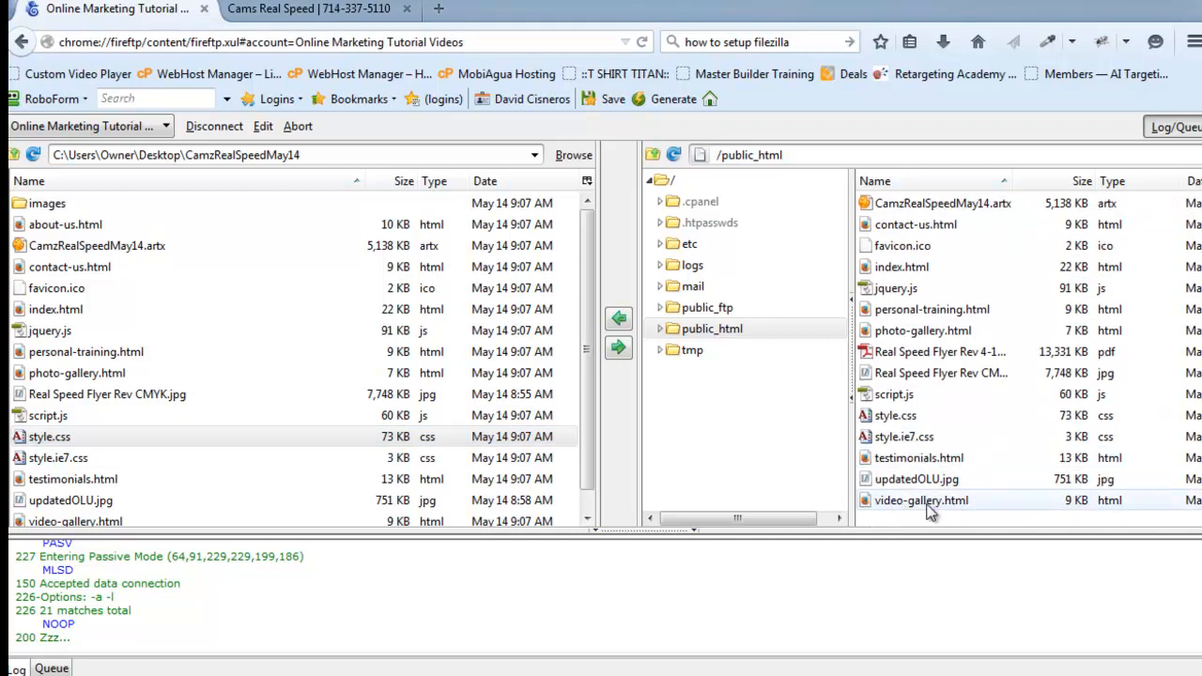
shift+click(926, 502)
scroll(939, 422, up, 2)
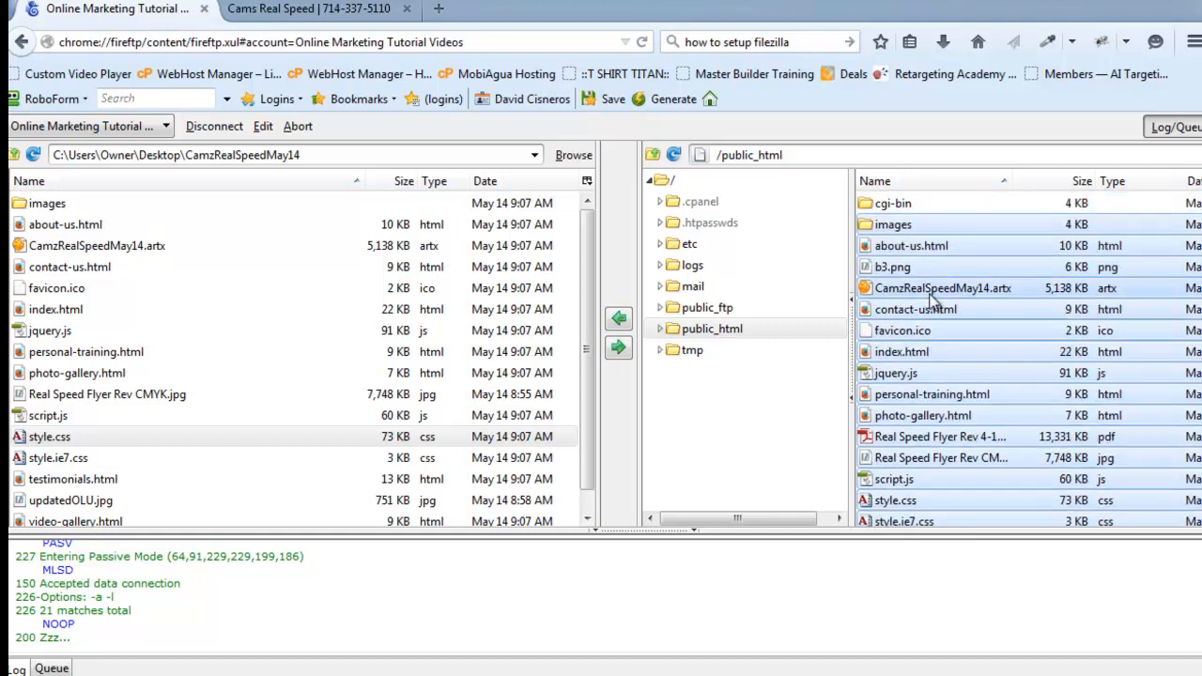
key(Delete)
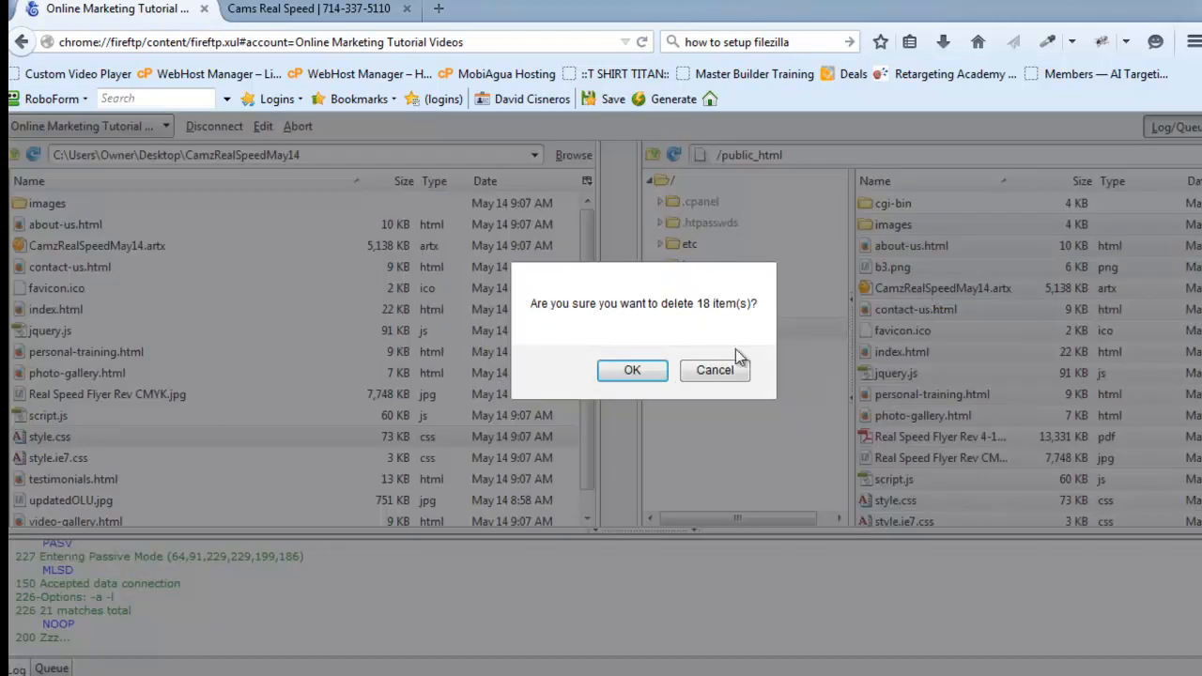
click(633, 371)
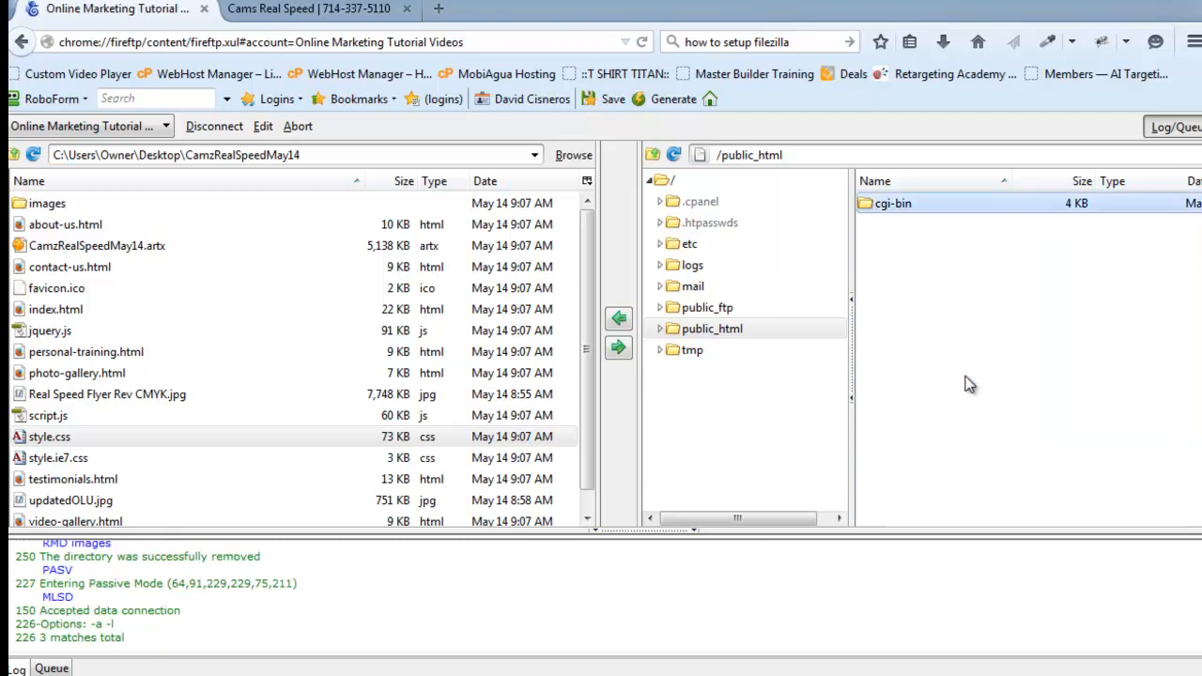
Step: Reload the live site, then remove index.html from the address and load onlinemarketingtutorialvideos.com to check its root index
click(362, 11)
click(643, 44)
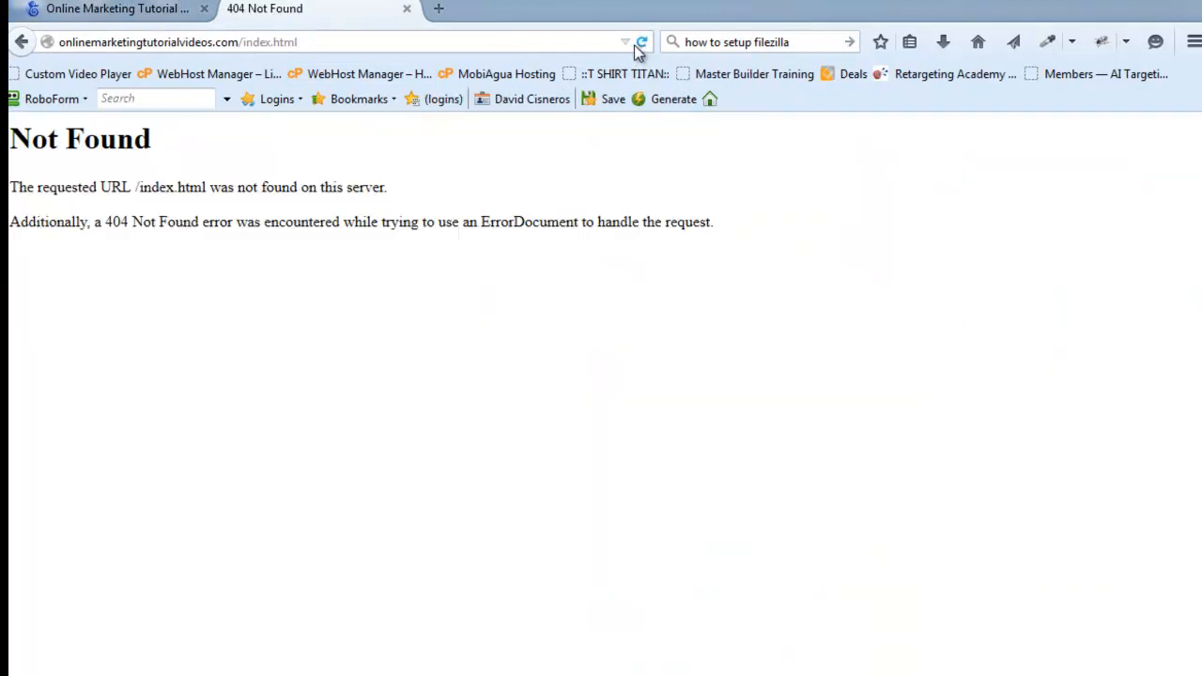
drag(245, 44, 329, 40)
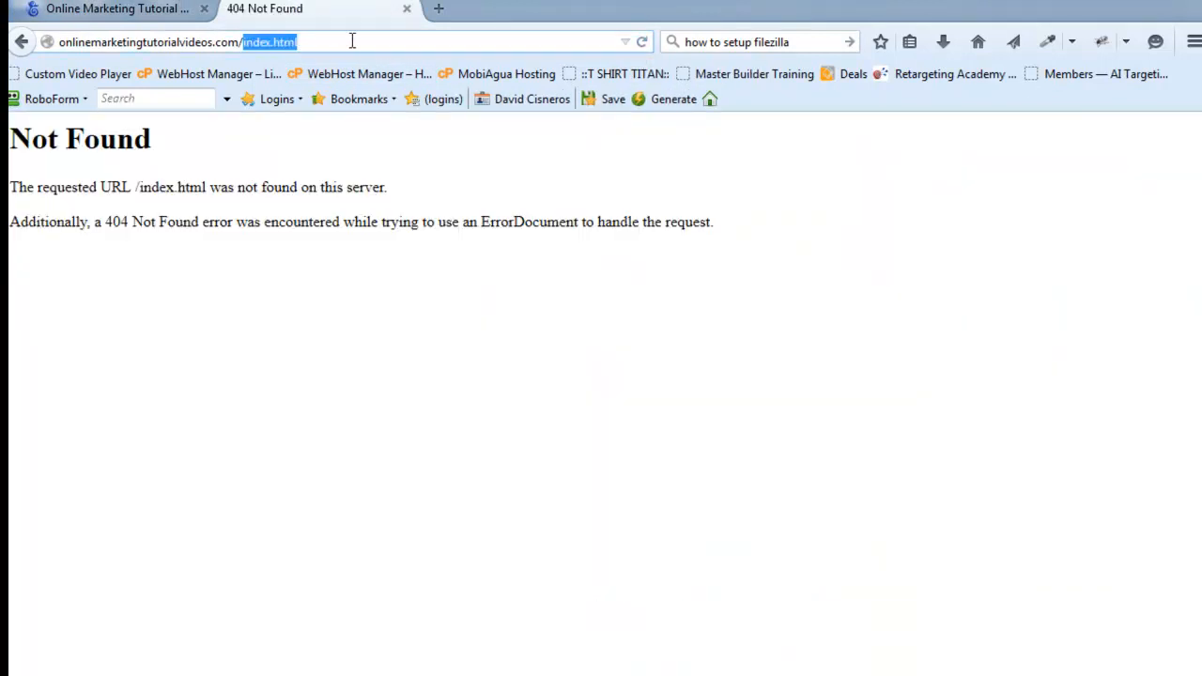
key(BackSpace)
key(BackSpace)
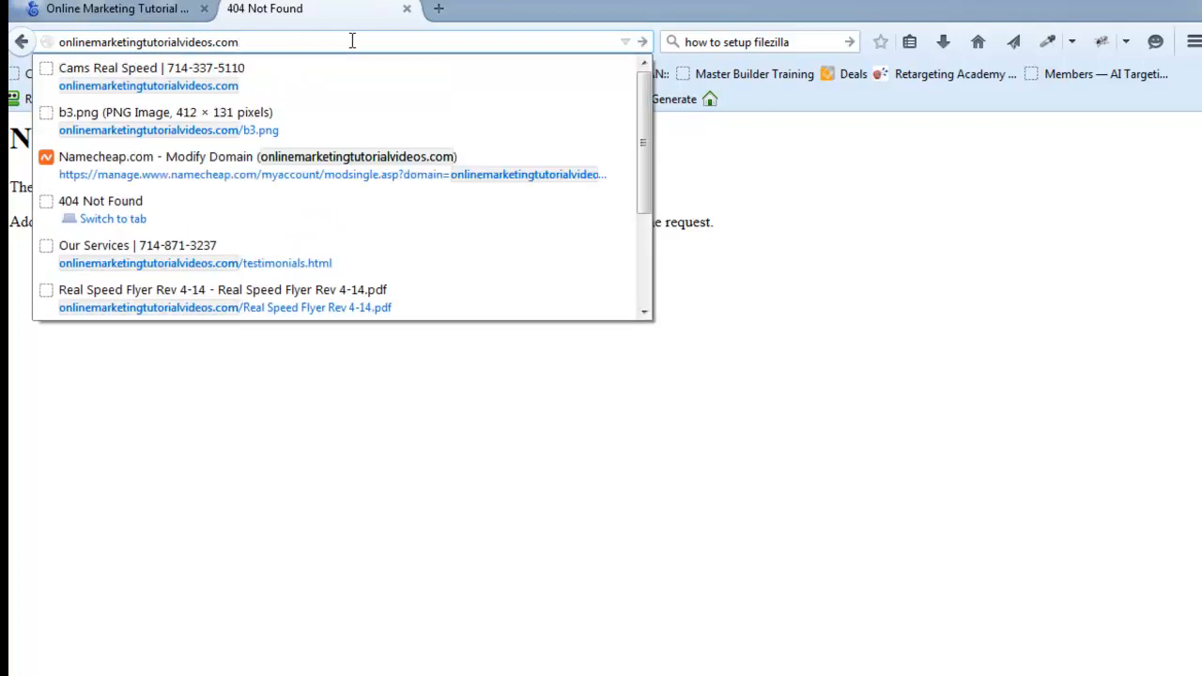
key(Return)
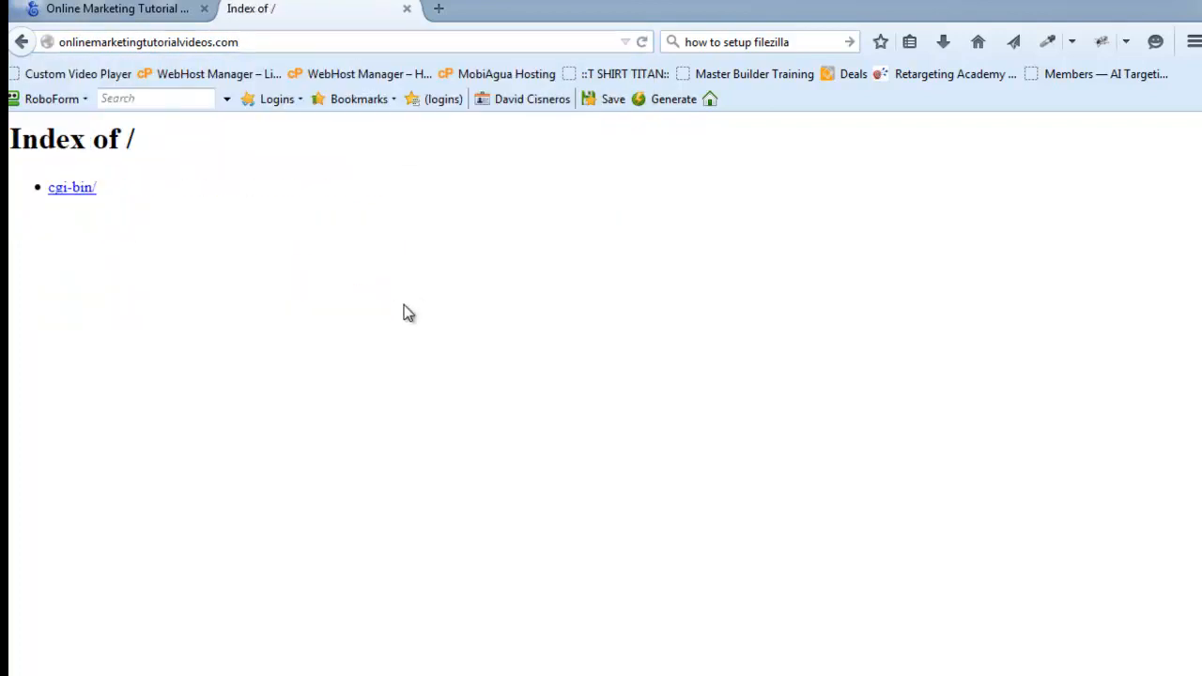
drag(178, 45, 243, 94)
click(172, 219)
Step: Switch to the Online Marketing Tutorial Videos mind map and collapse the FTP Setup and Process branch
click(158, 13)
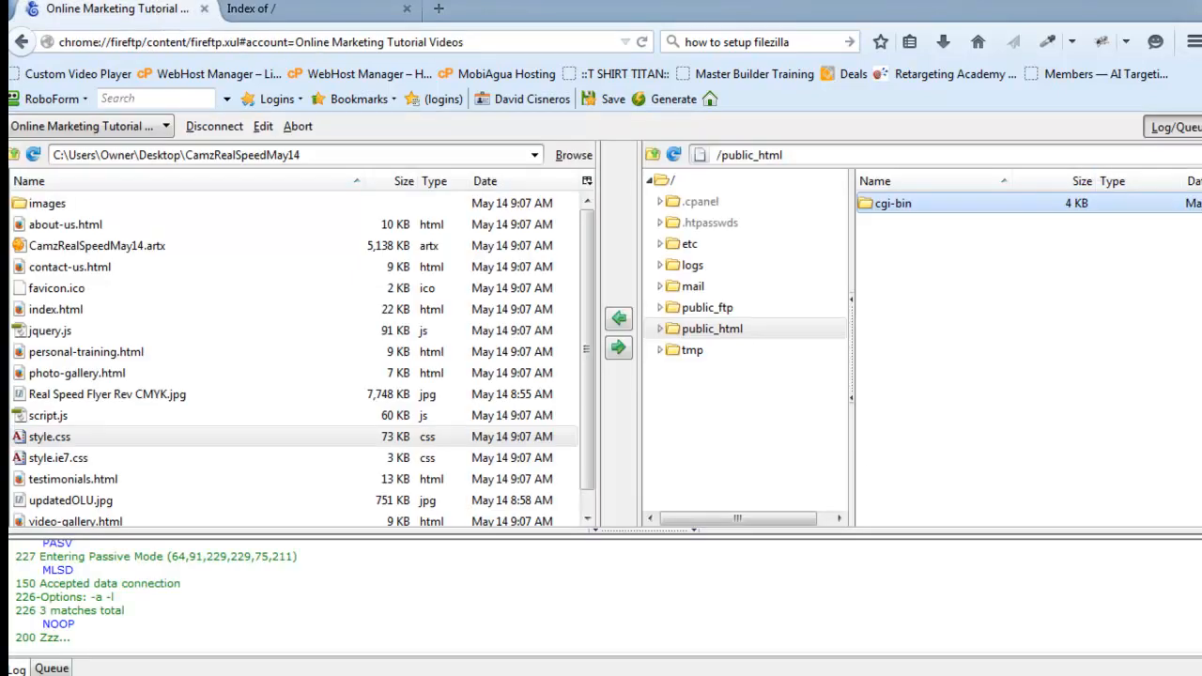
key(super+d)
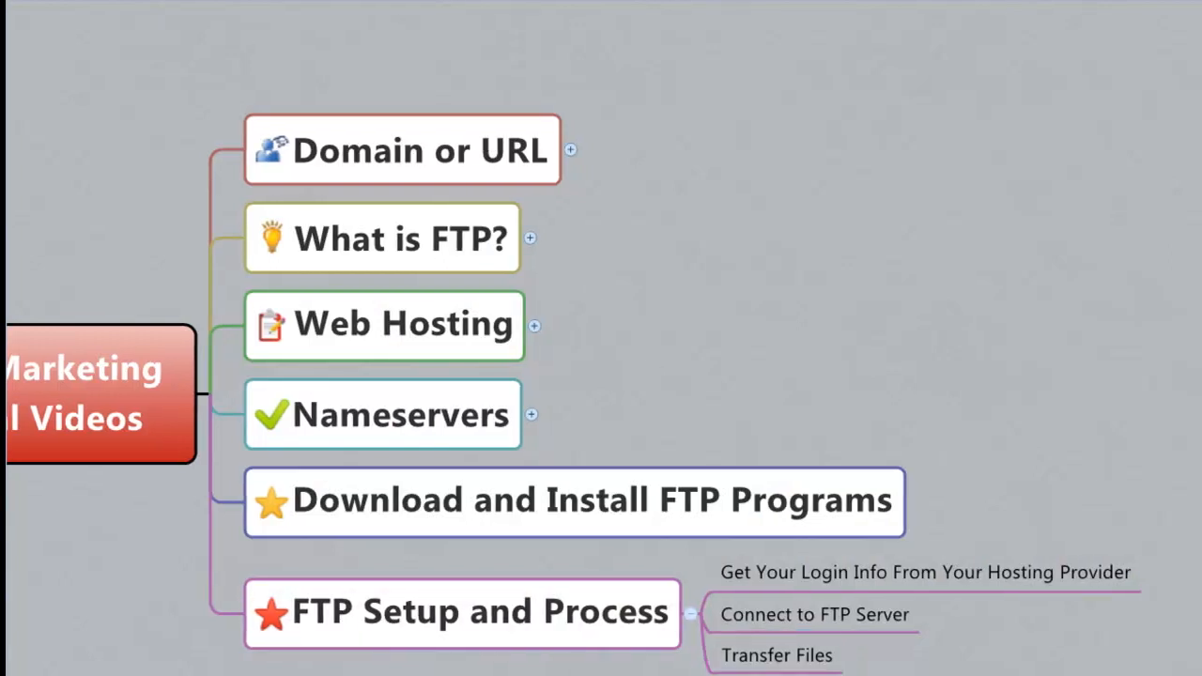
scroll(601, 338, down, 2)
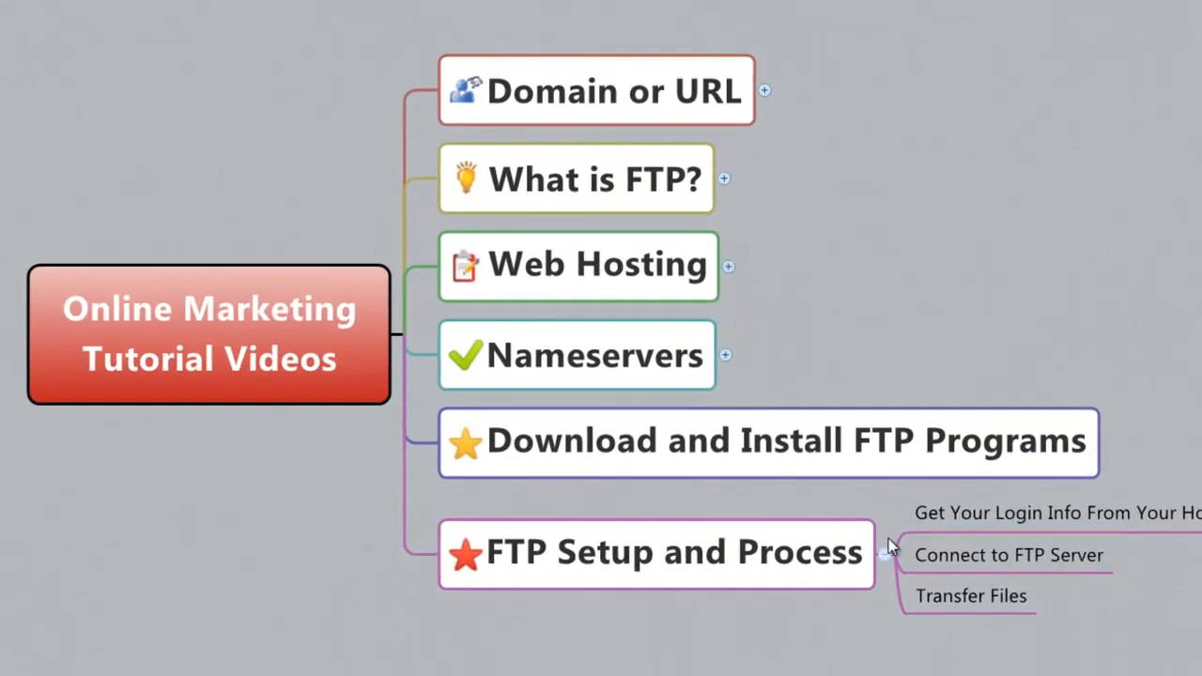
click(878, 504)
click(886, 504)
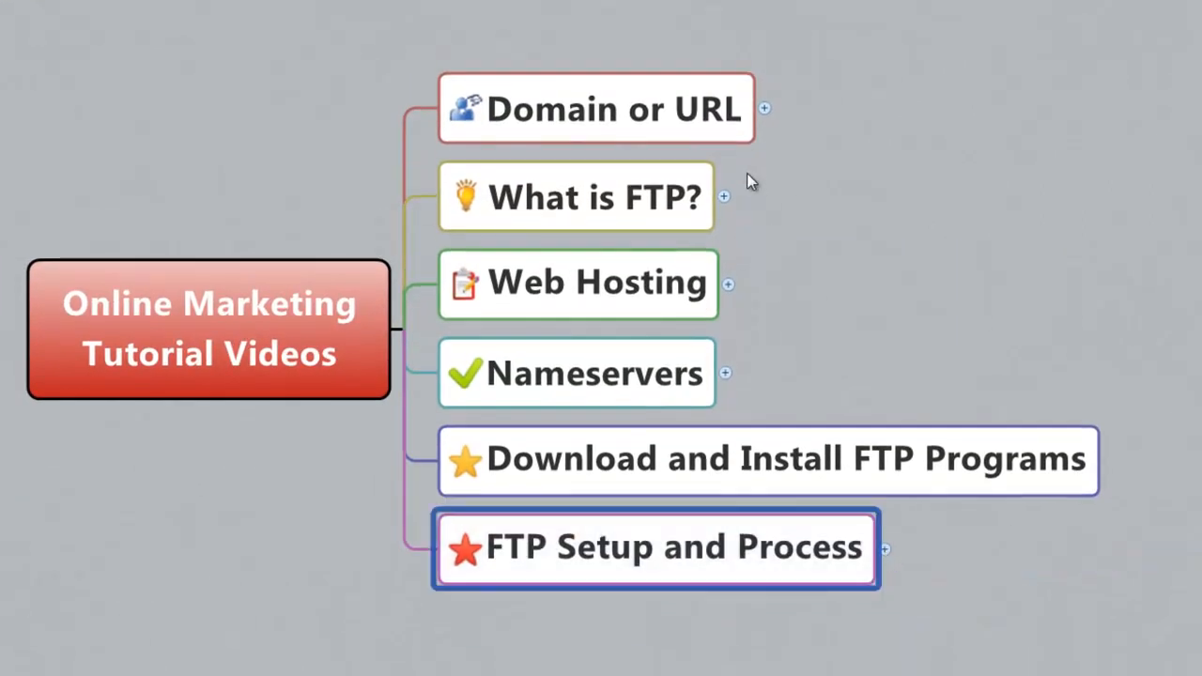
click(855, 192)
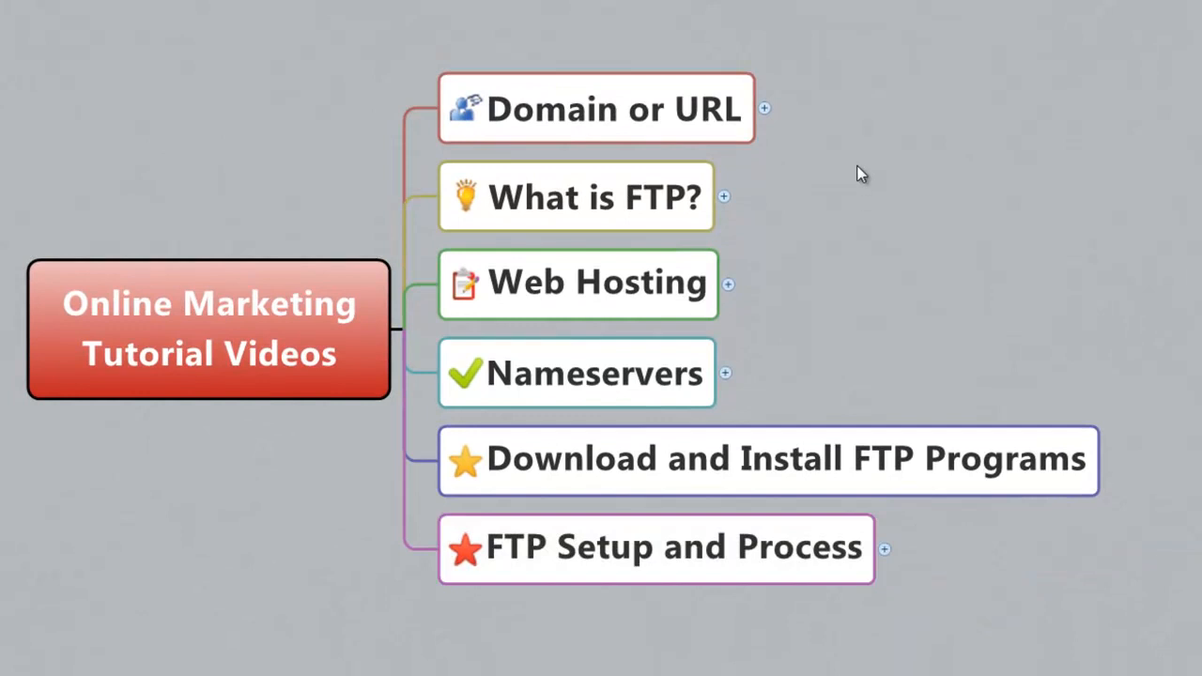